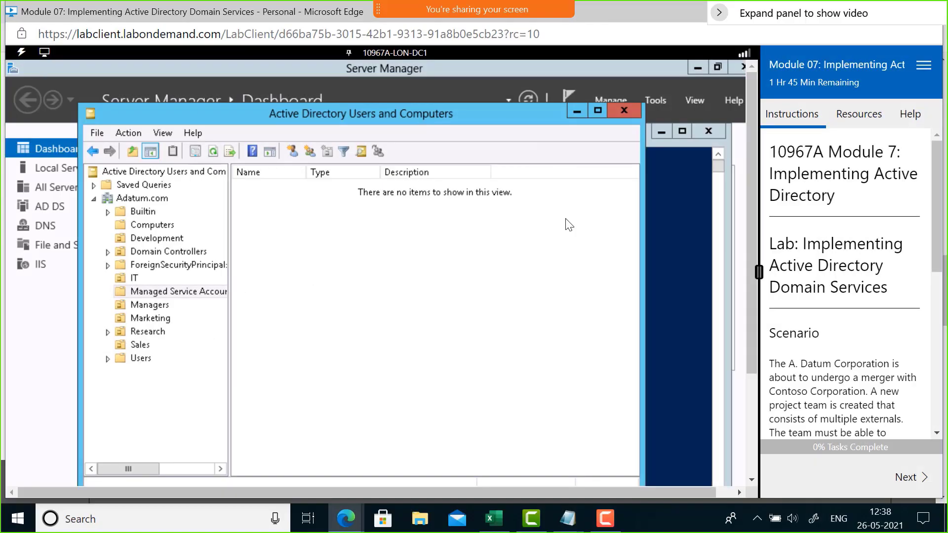
Step: Create an organizational unit named Students in the Adatum.com domain, keeping protection from accidental deletion enabled
left_click(151, 202)
right_click(151, 201)
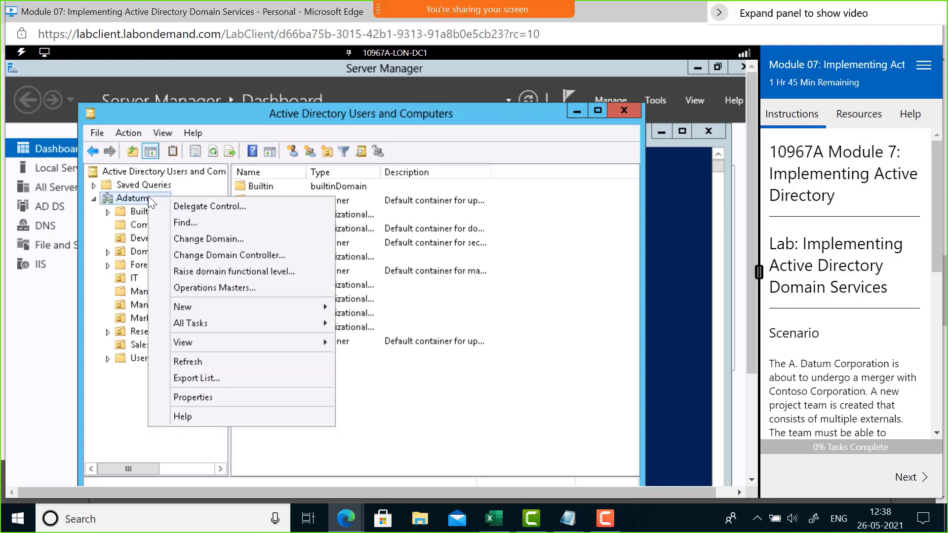
mouse_move(241, 313)
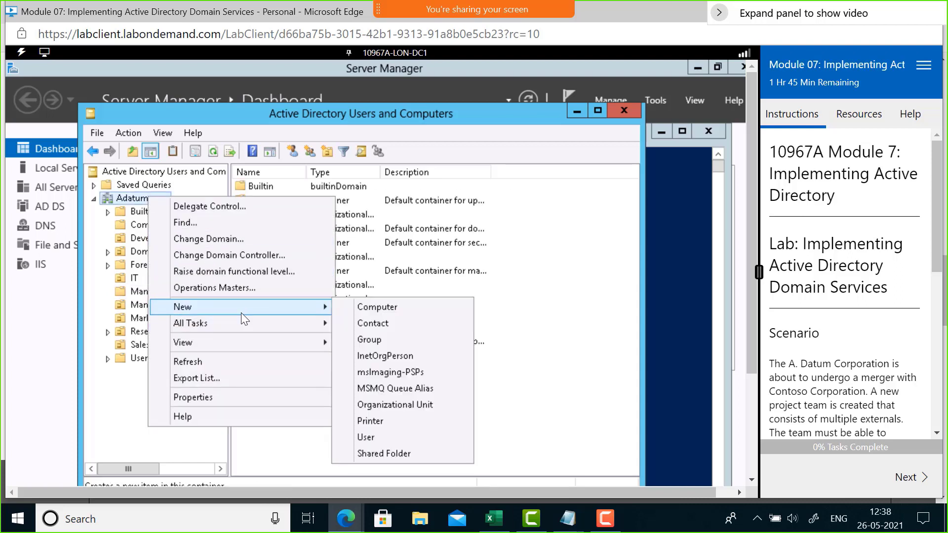
left_click(379, 403)
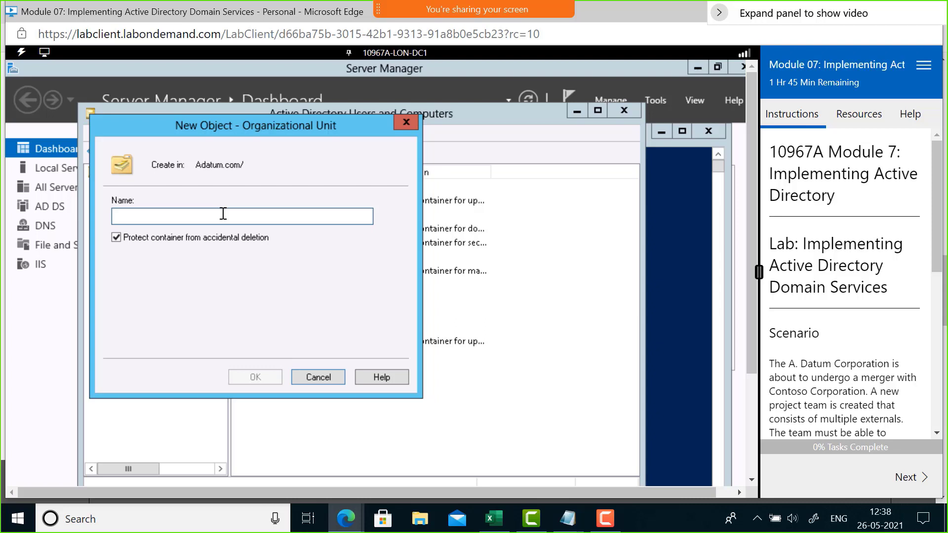
type("Students")
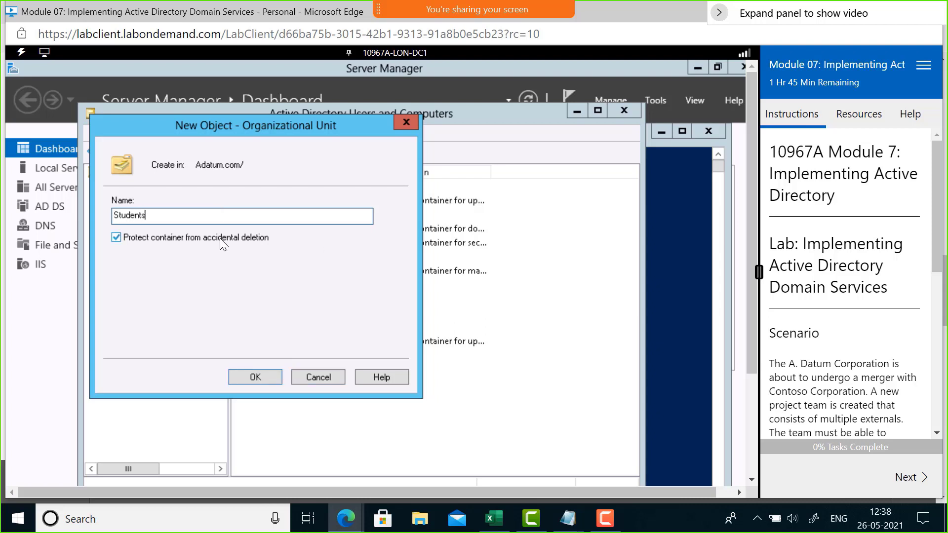
left_click(250, 377)
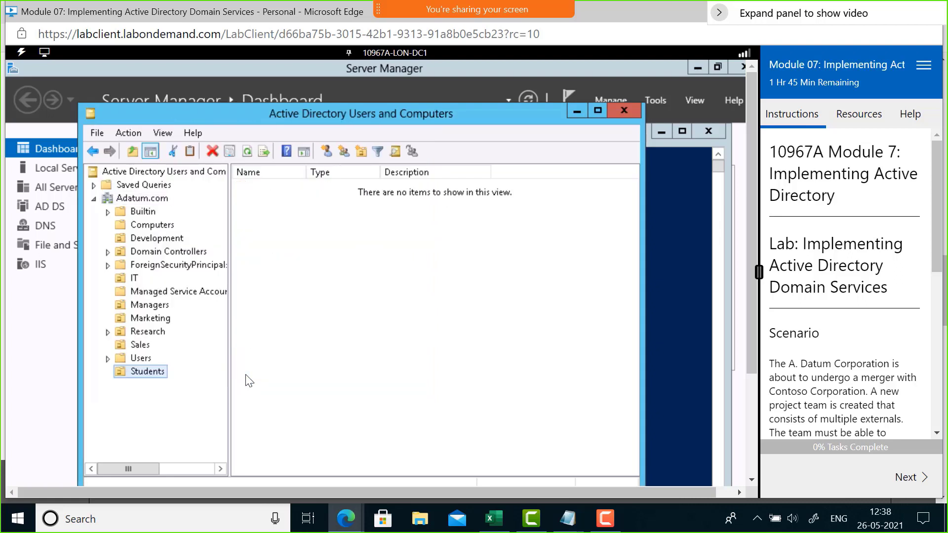
right_click(163, 376)
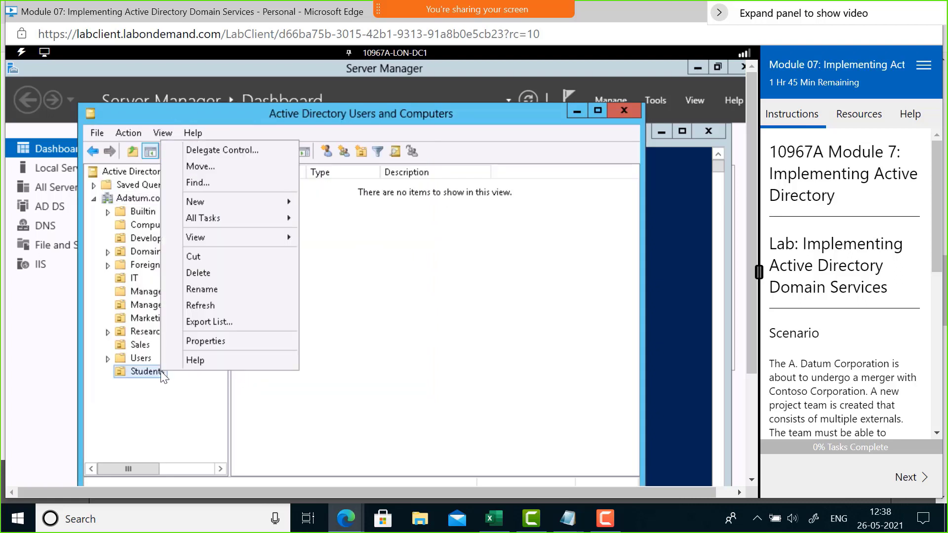
mouse_move(224, 203)
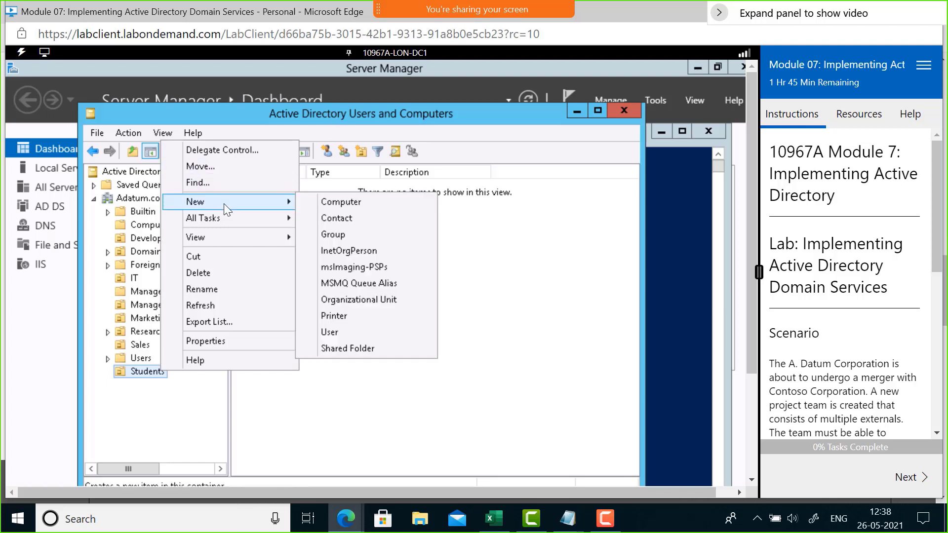
left_click(339, 334)
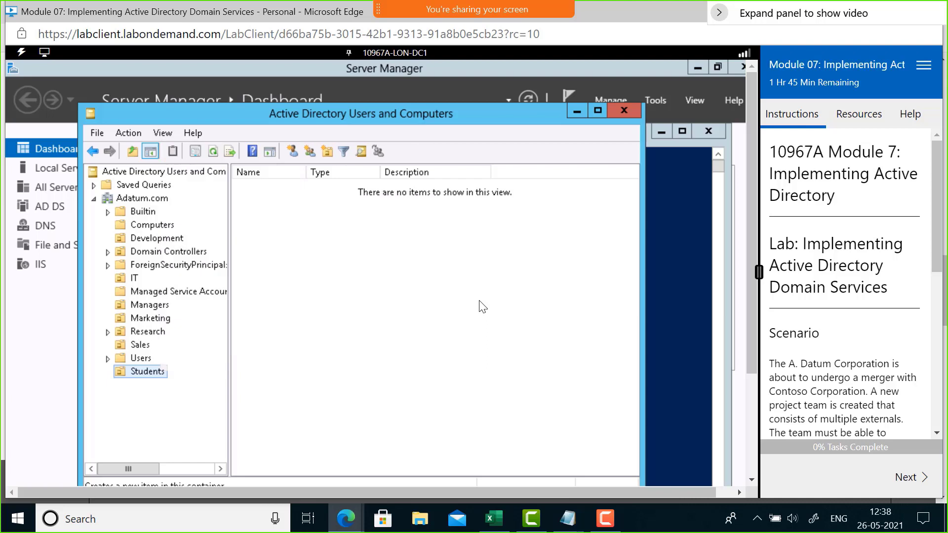
Step: Move the first user listed in the Marketing organizational unit to Students, and display the contents of Students
left_click(148, 320)
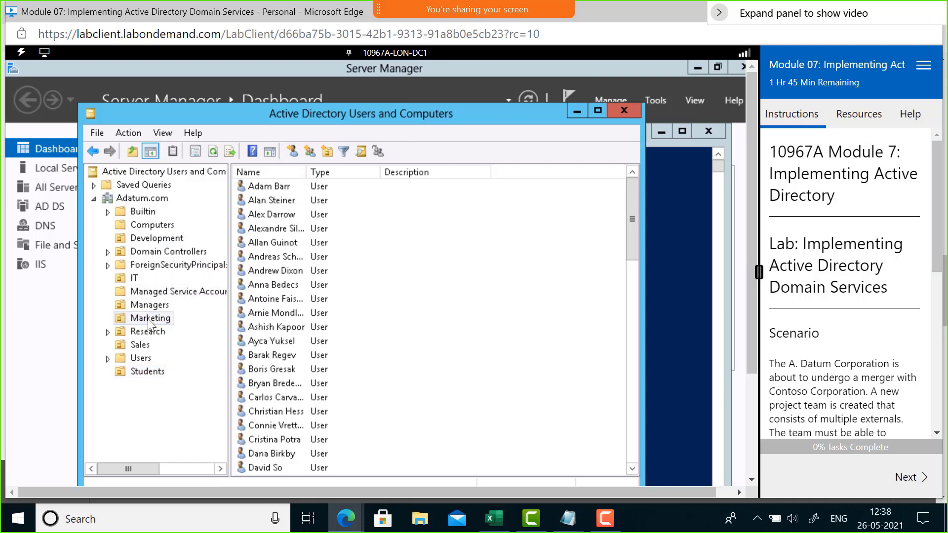
right_click(266, 188)
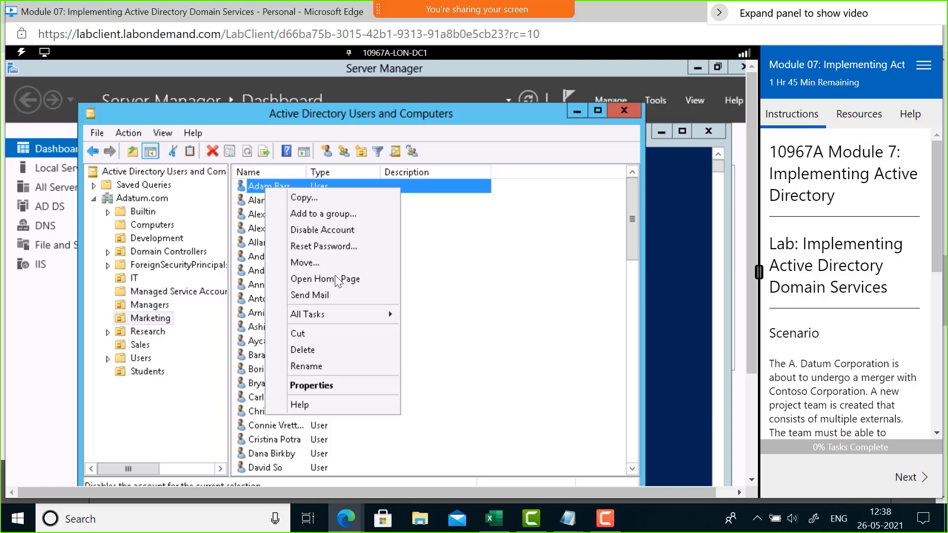
left_click(325, 264)
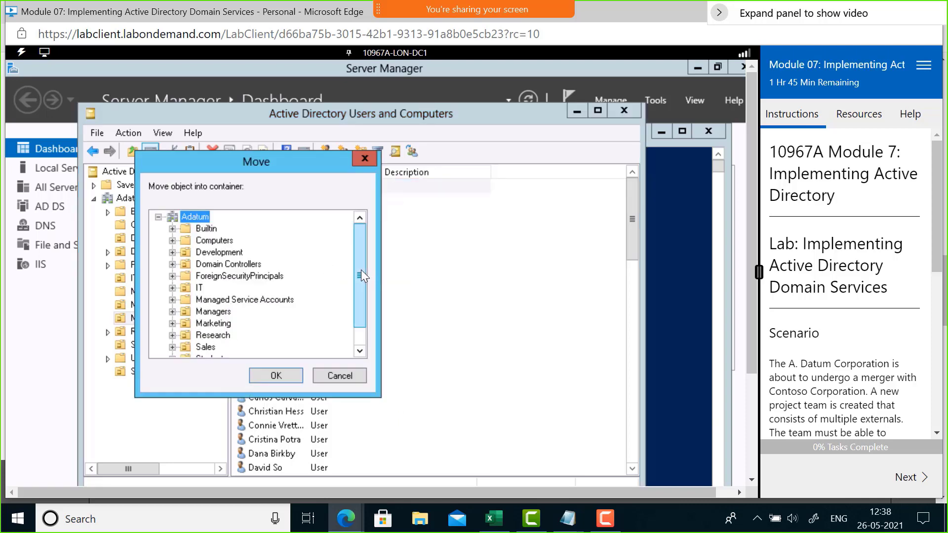
left_click_drag(358, 318, 356, 331)
left_click(220, 338)
left_click(263, 372)
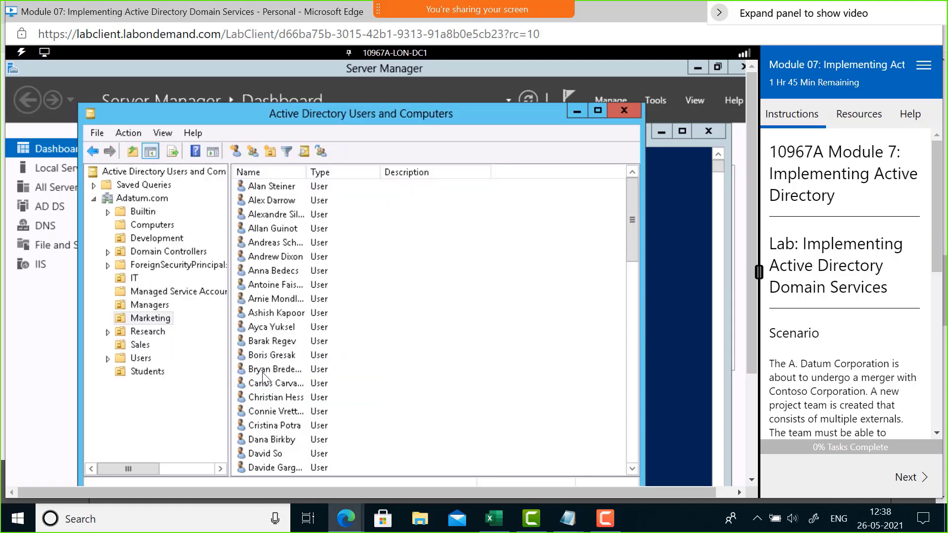
left_click(148, 373)
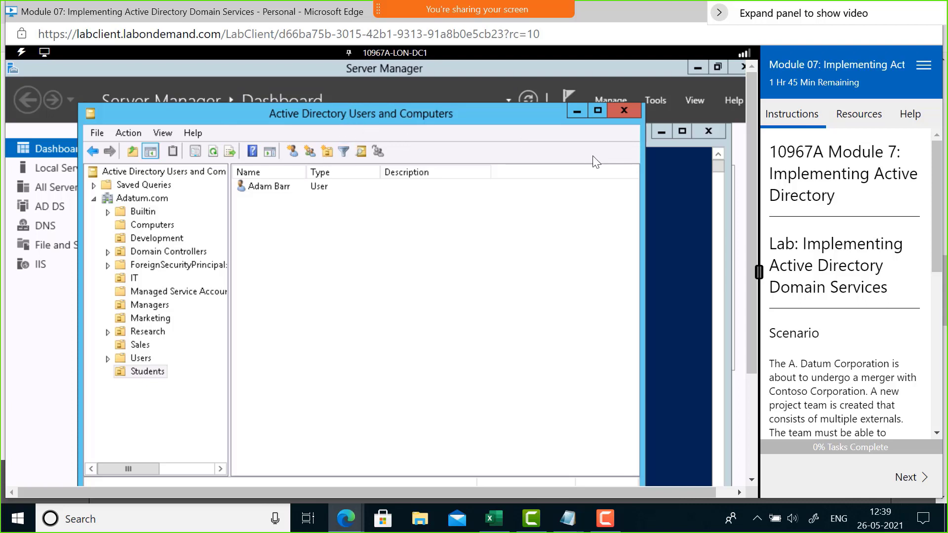
Step: Close the Windows PowerShell window and open Active Directory Administrative Center from Server Manager, maximized
left_click(576, 112)
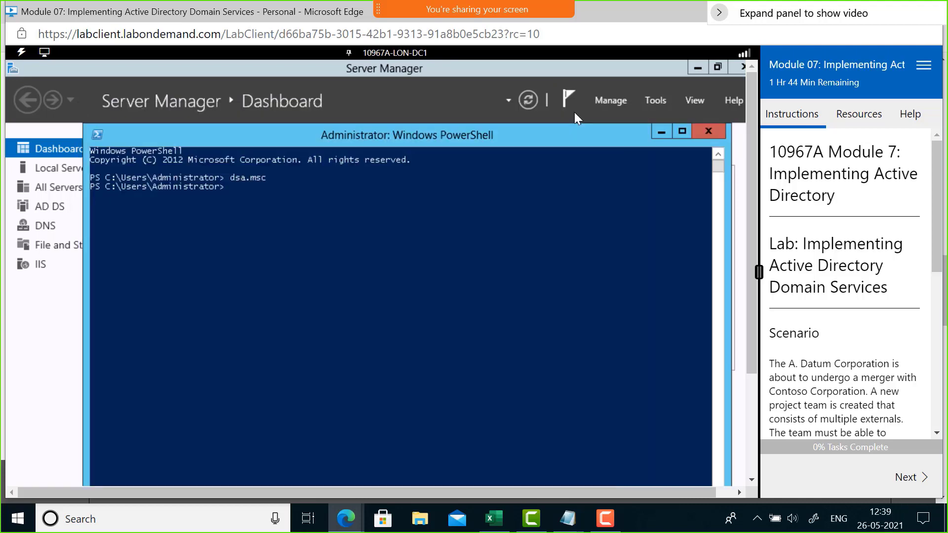
left_click(707, 131)
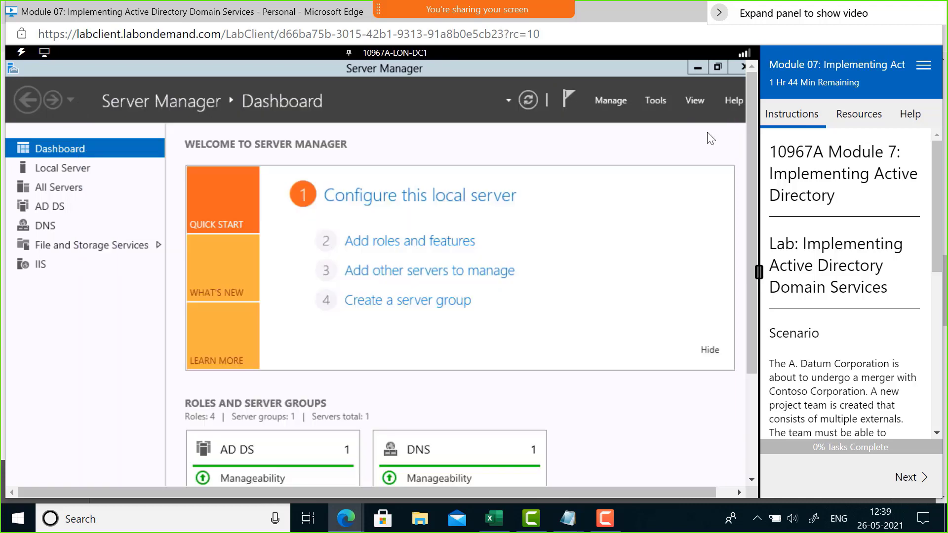
left_click(662, 102)
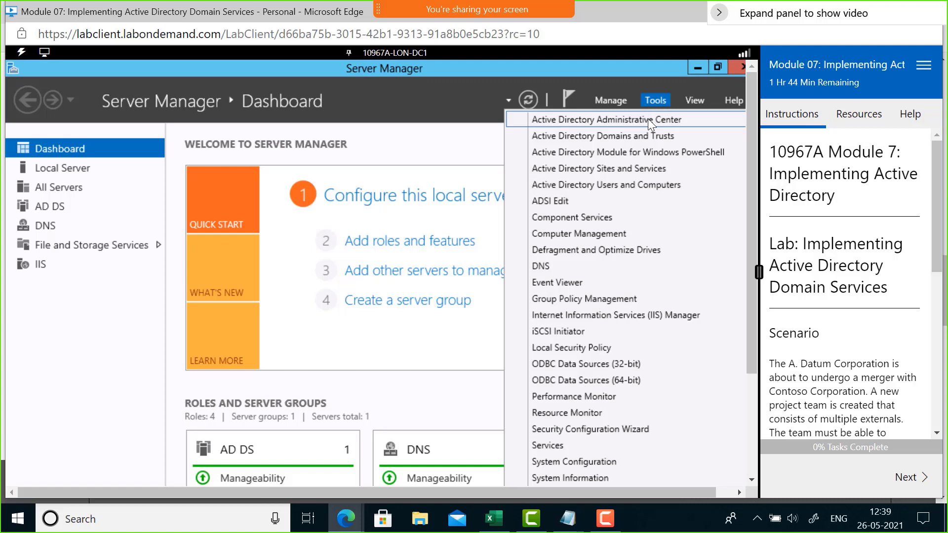
left_click(648, 120)
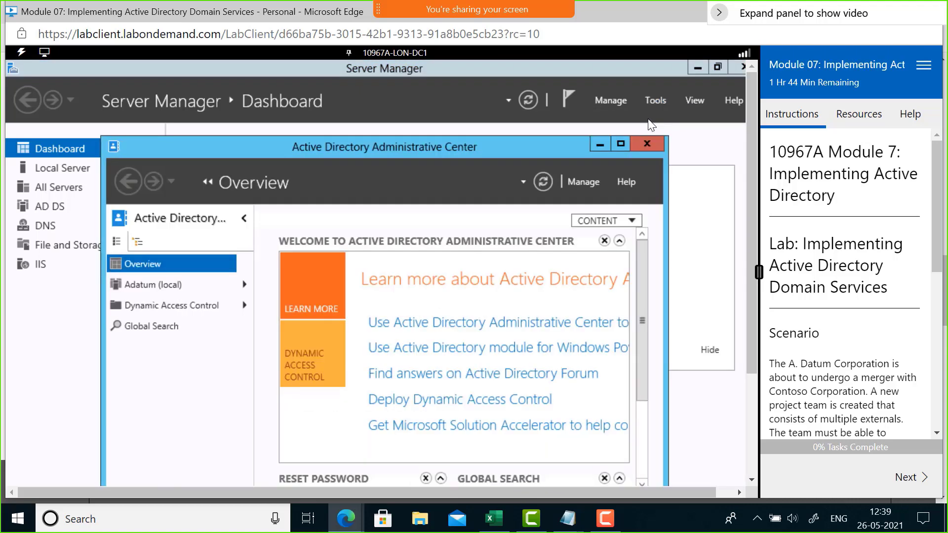
left_click(620, 144)
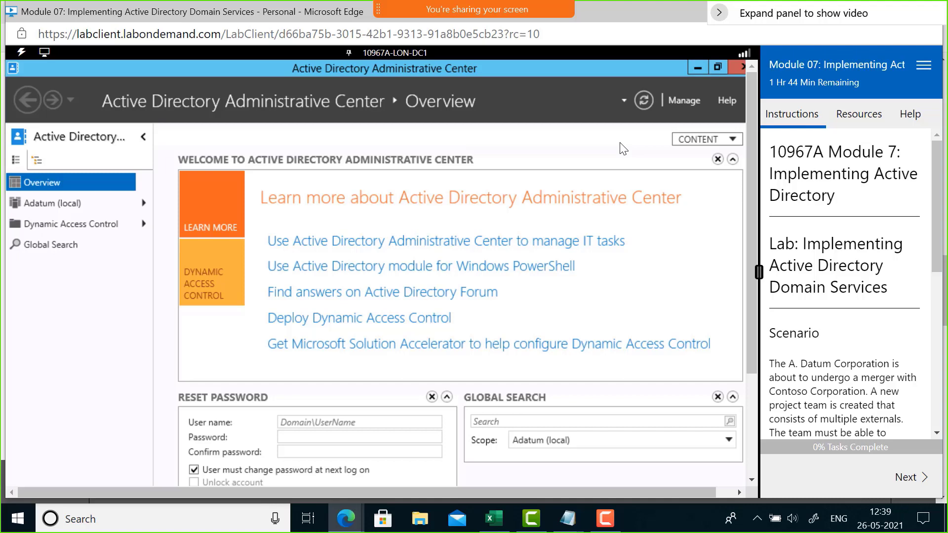
Step: Examine the containers of the Adatum (local) domain and the types of new objects it offers
left_click(75, 205)
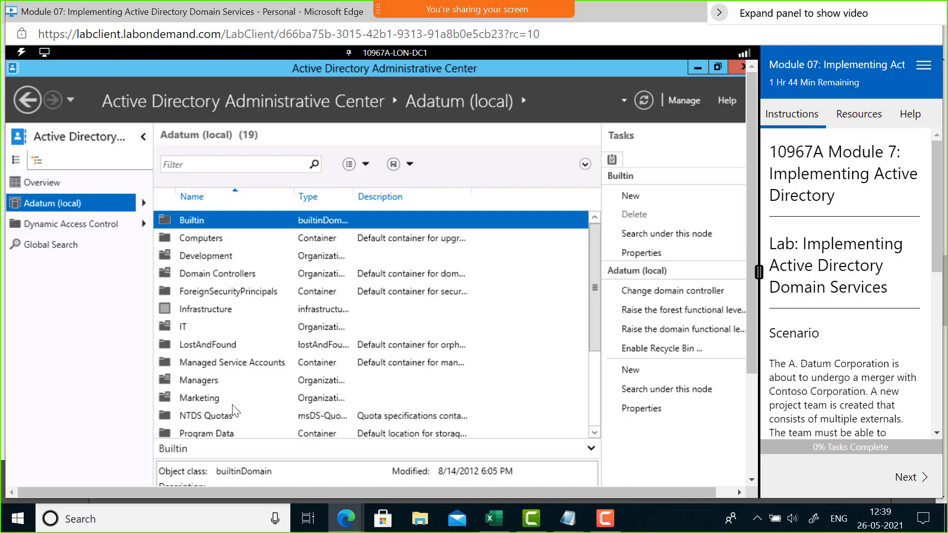
left_click(209, 385)
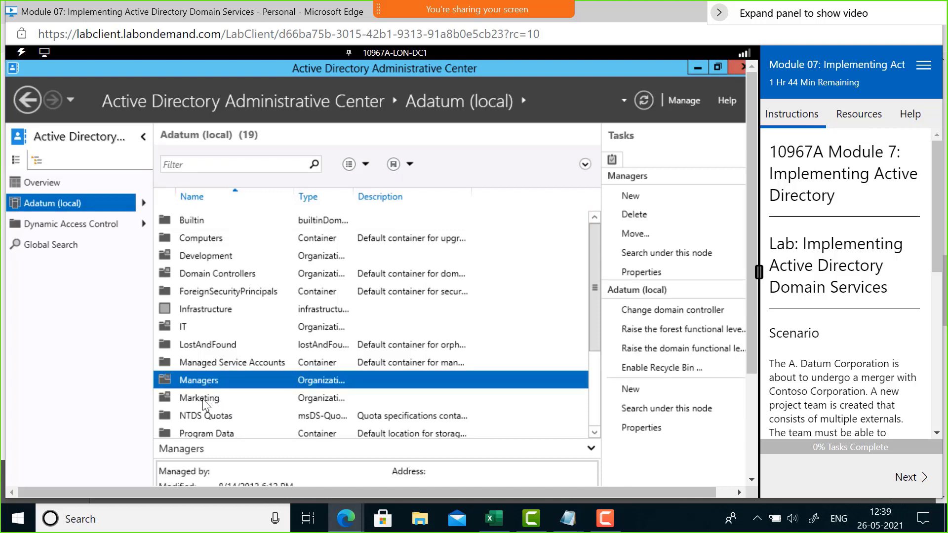
left_click(202, 399)
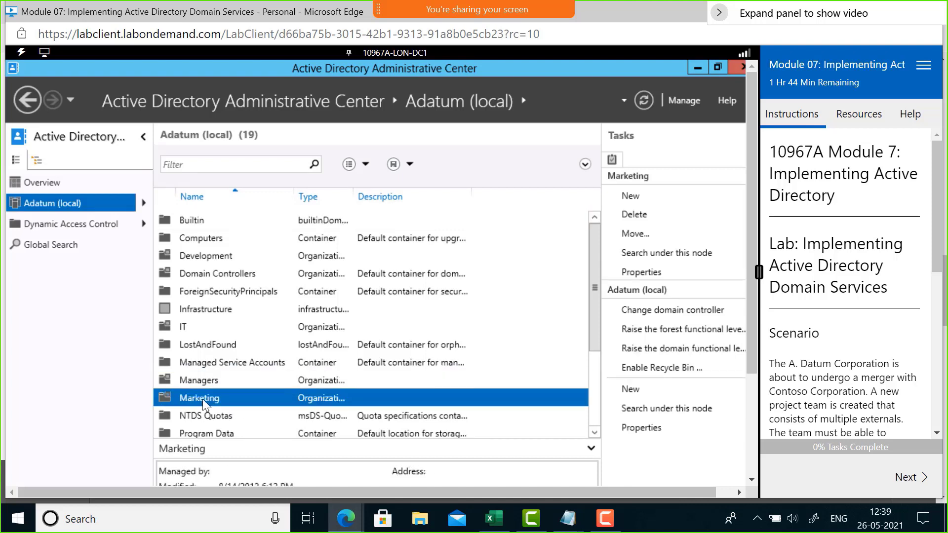
right_click(105, 202)
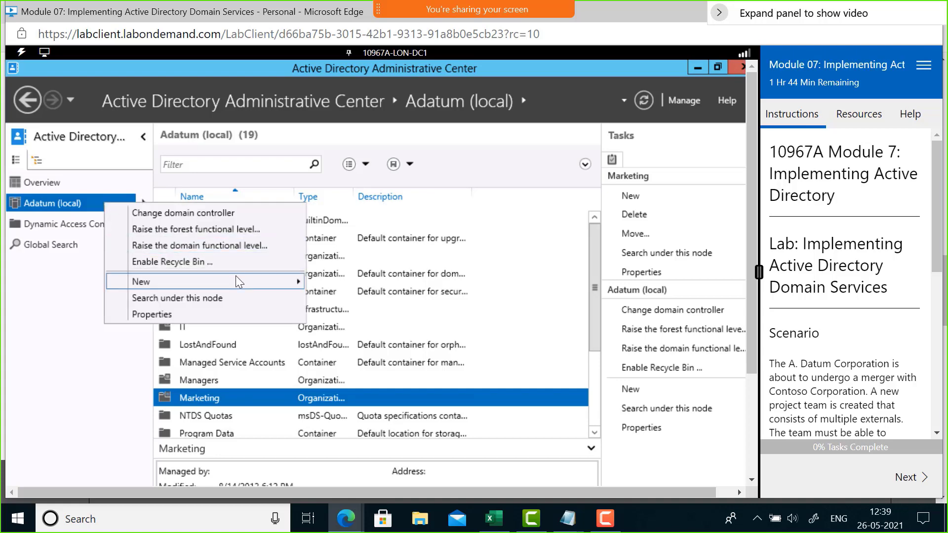
mouse_move(236, 277)
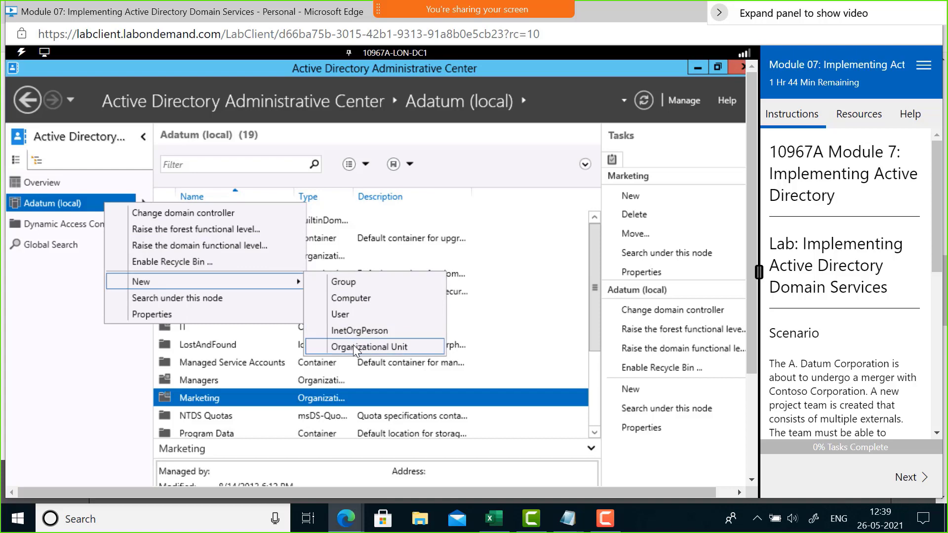
left_click(531, 176)
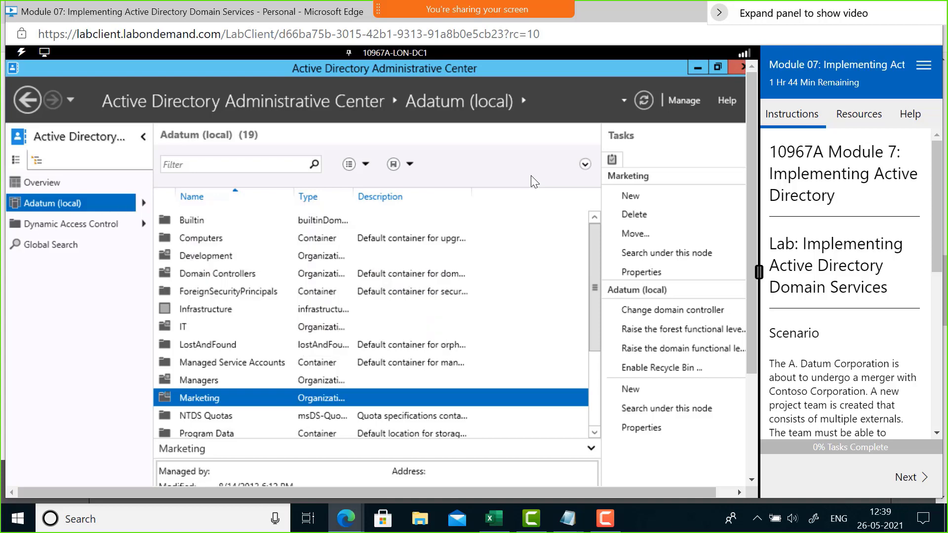
Step: Minimize the administration windows and switch back to the Students organizational unit in Active Directory Users and Computers
left_click(693, 70)
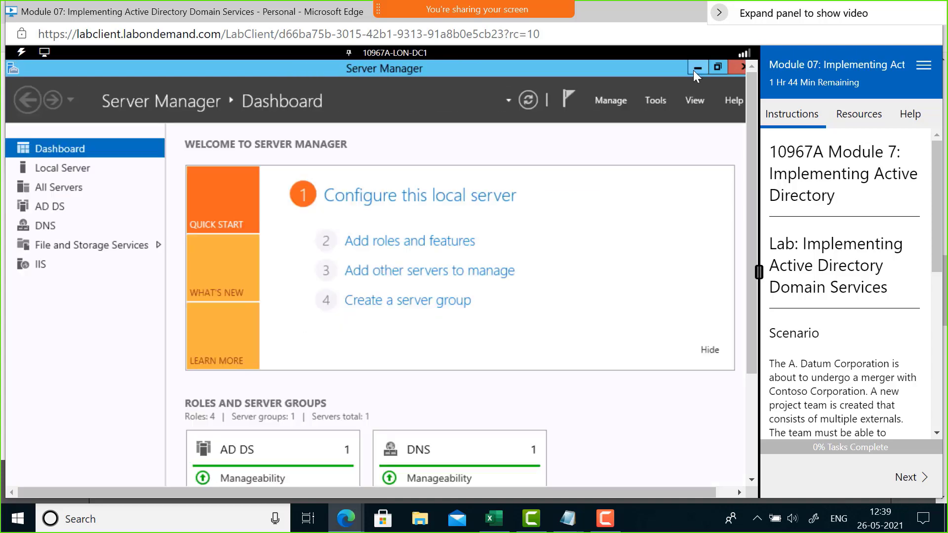
left_click(697, 69)
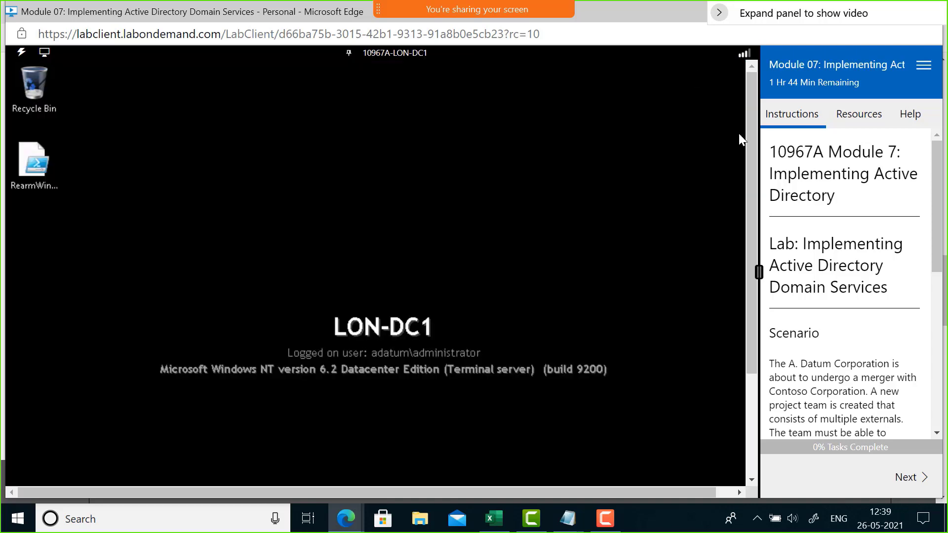
left_click_drag(753, 129, 752, 229)
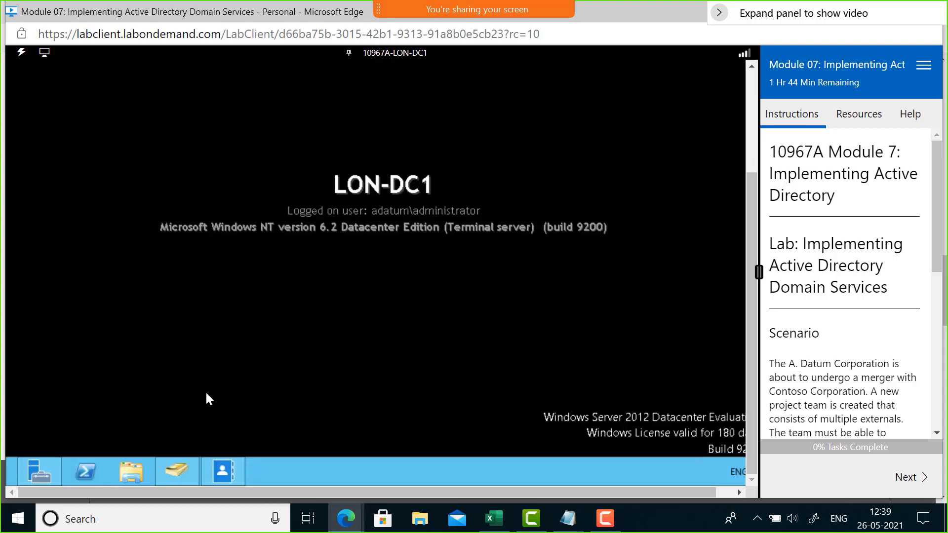
left_click(169, 470)
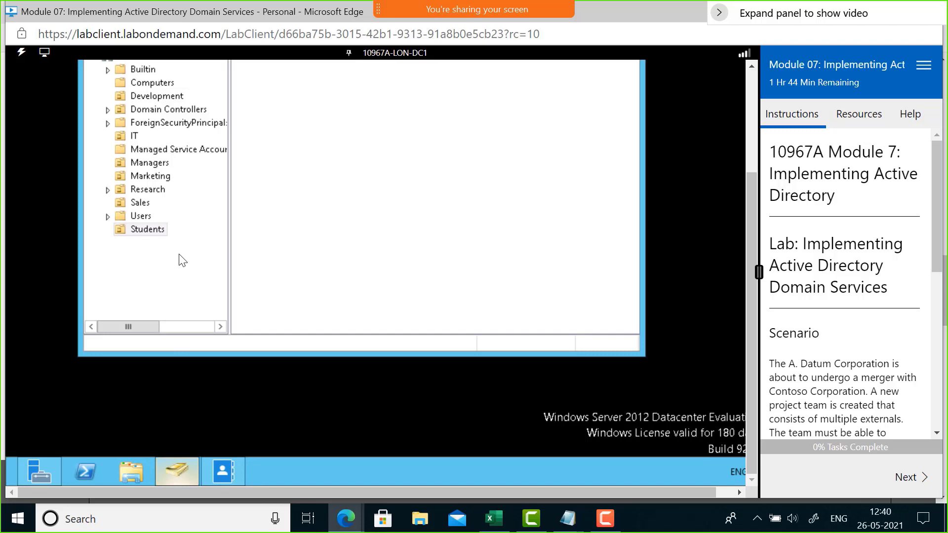
left_click(141, 234)
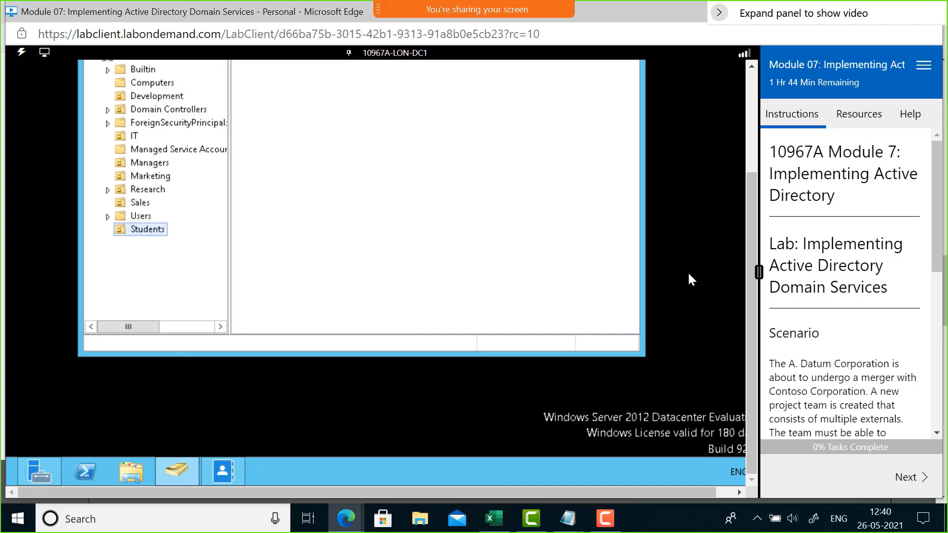
left_click_drag(750, 248, 746, 185)
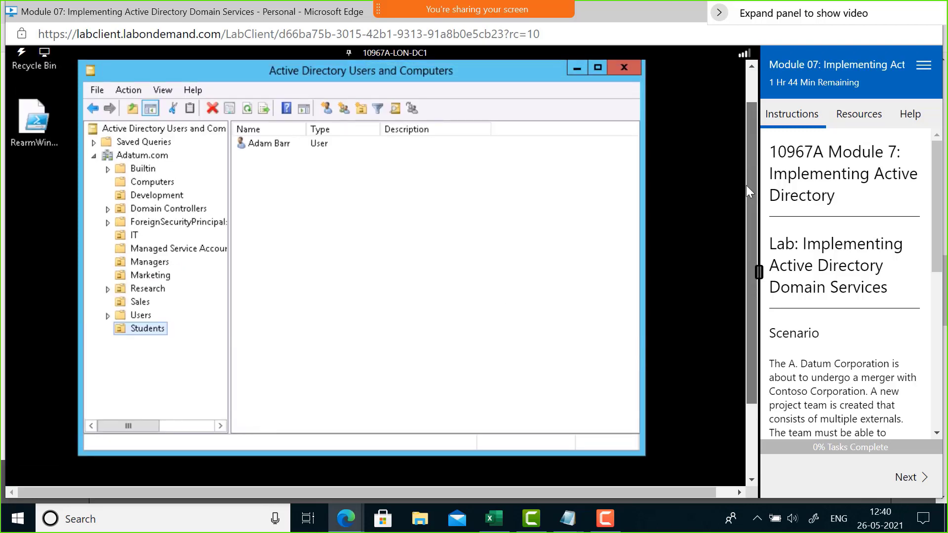
Step: Review the account properties of the user in Students, including the logon name, account options and expiry, and close the dialog
left_click(275, 144)
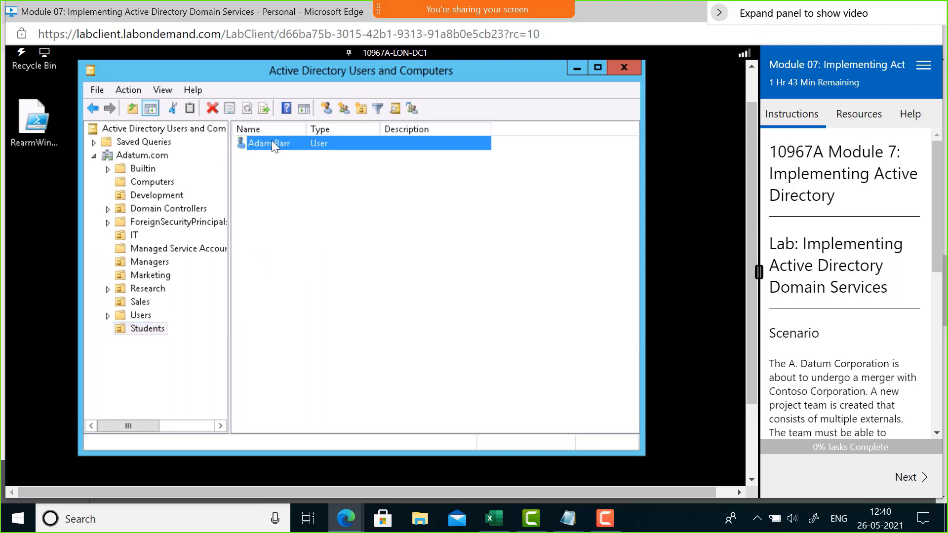
right_click(321, 148)
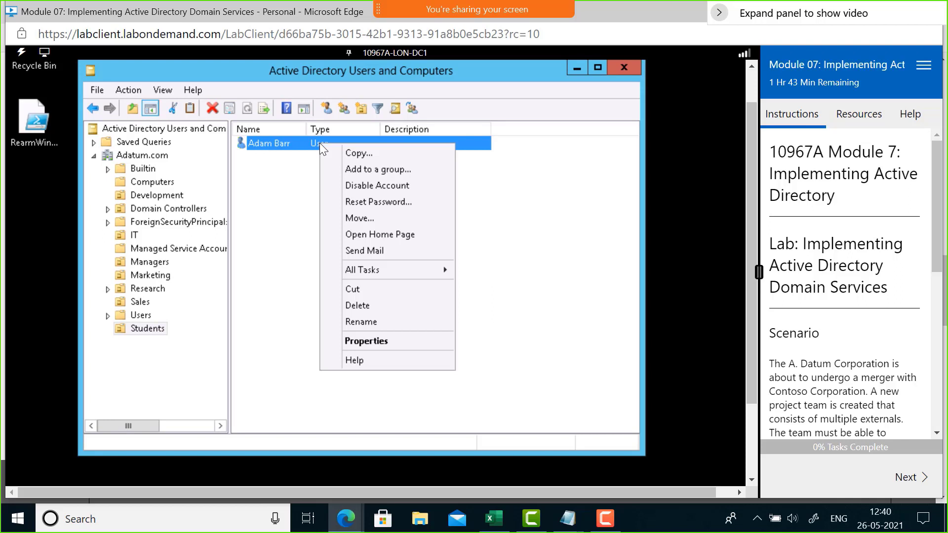
left_click(372, 343)
left_click_drag(396, 71, 488, 86)
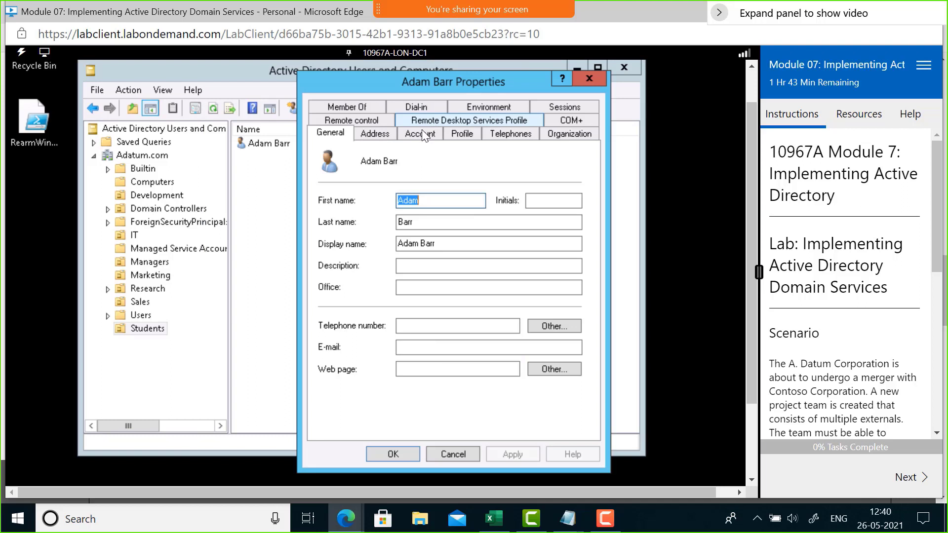
left_click(422, 133)
left_click(379, 169)
left_click_drag(446, 80, 490, 74)
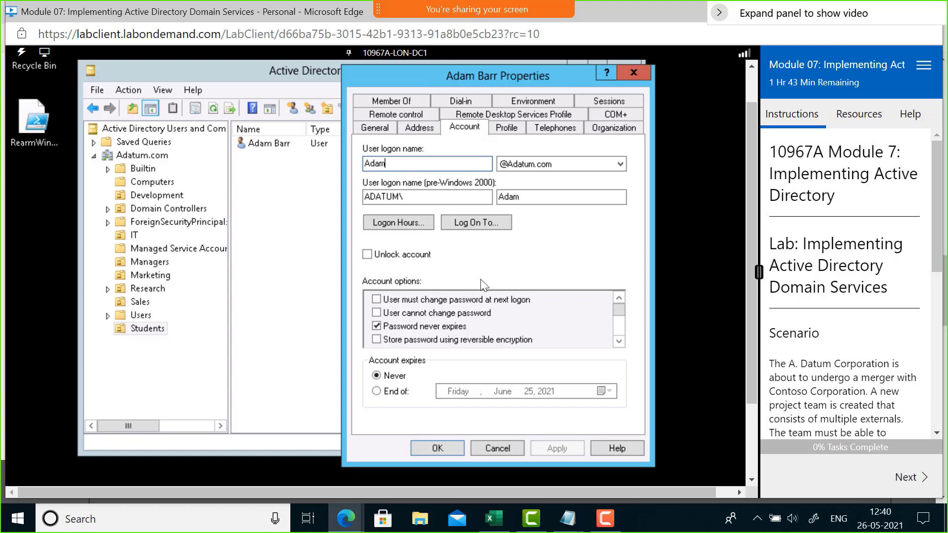
left_click(440, 445)
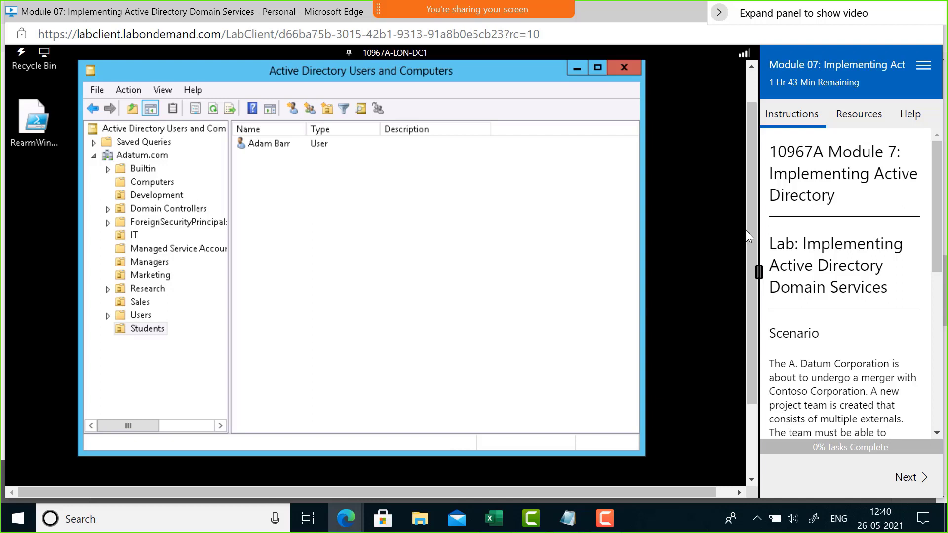
Step: Open Group Policy Management from Server Manager's administrative tools and bring its window to the front
left_click_drag(754, 226, 746, 328)
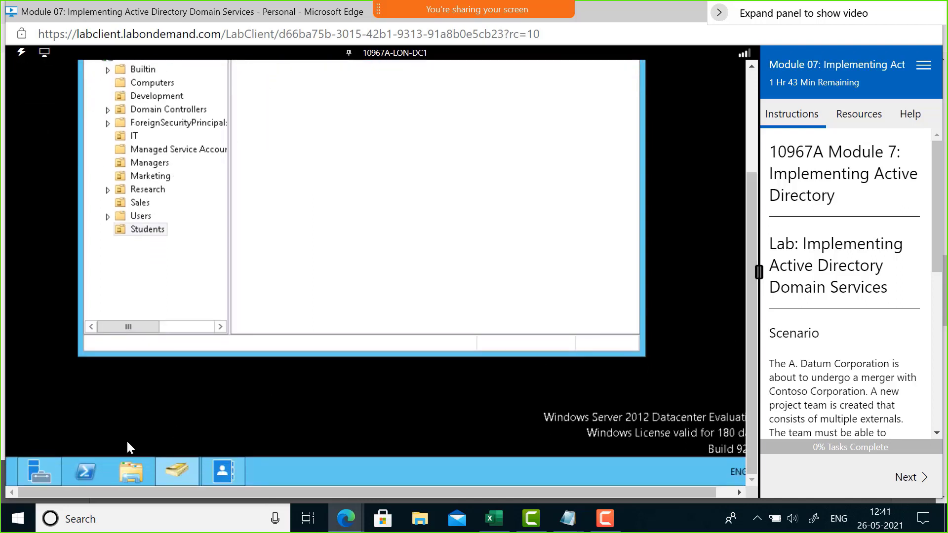
left_click(36, 476)
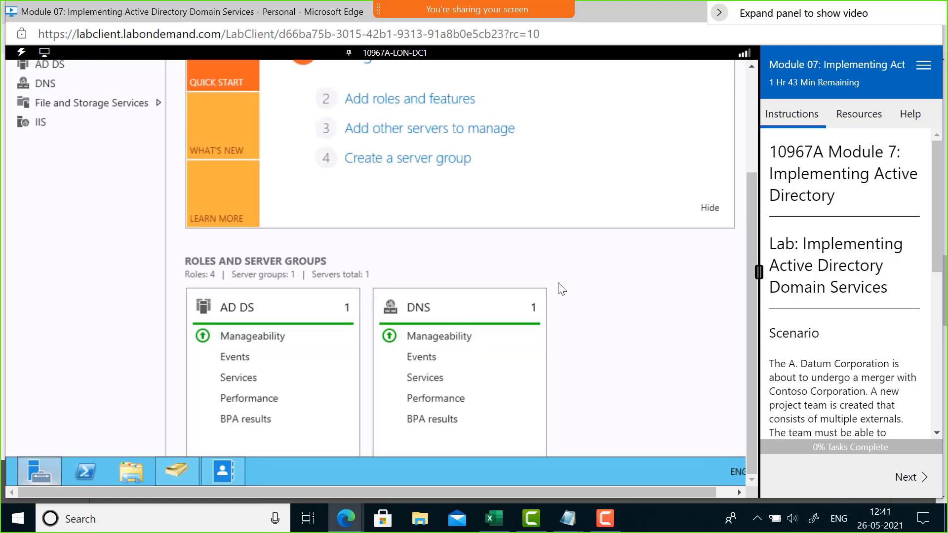
left_click_drag(752, 269, 736, 163)
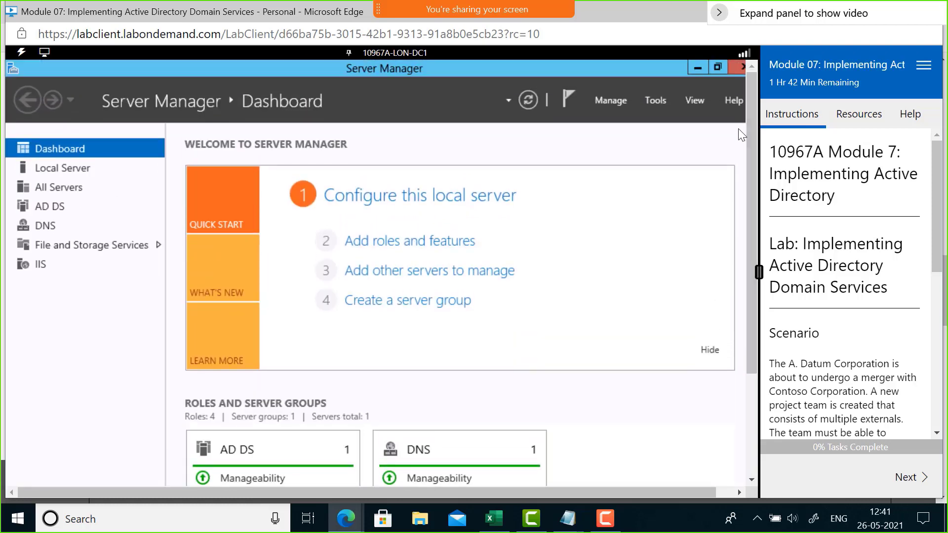
left_click(654, 101)
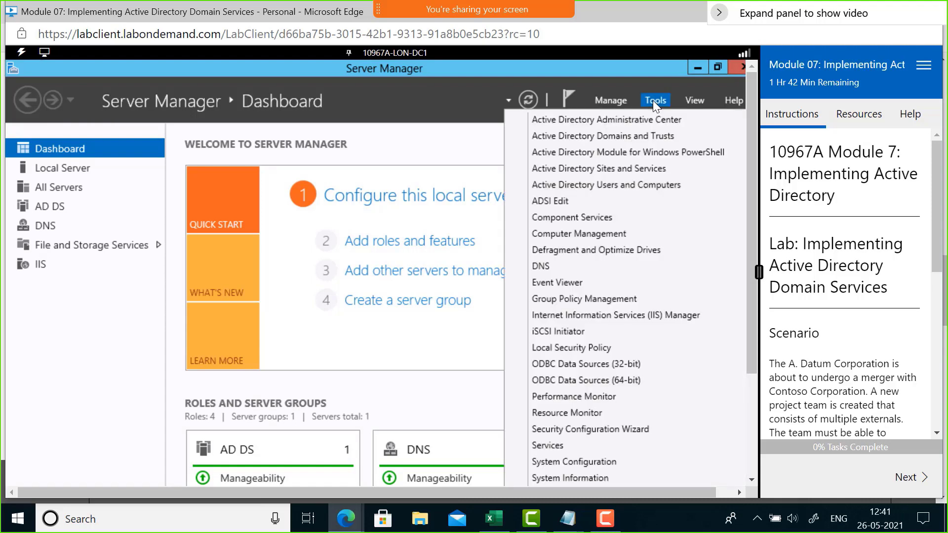
left_click(605, 298)
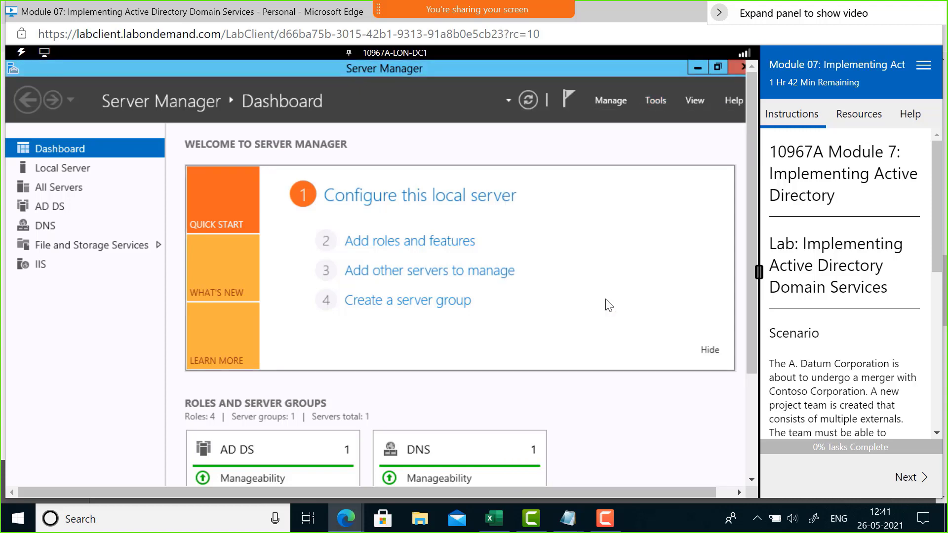
left_click_drag(751, 232, 754, 371)
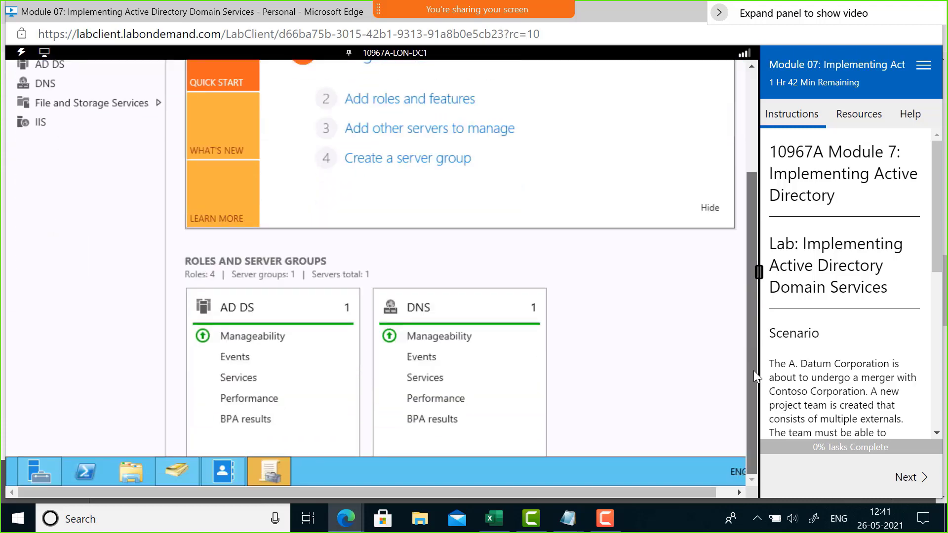
left_click(274, 470)
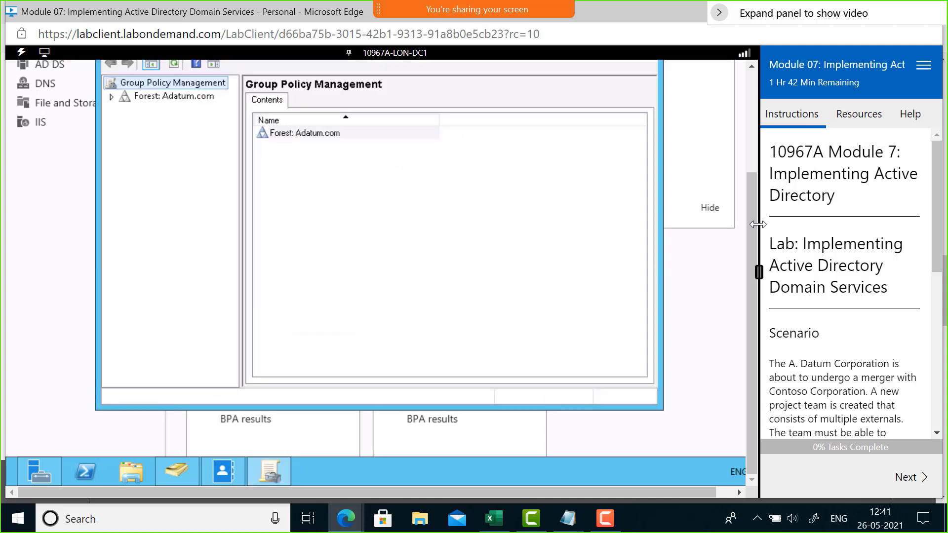
left_click_drag(754, 224, 749, 185)
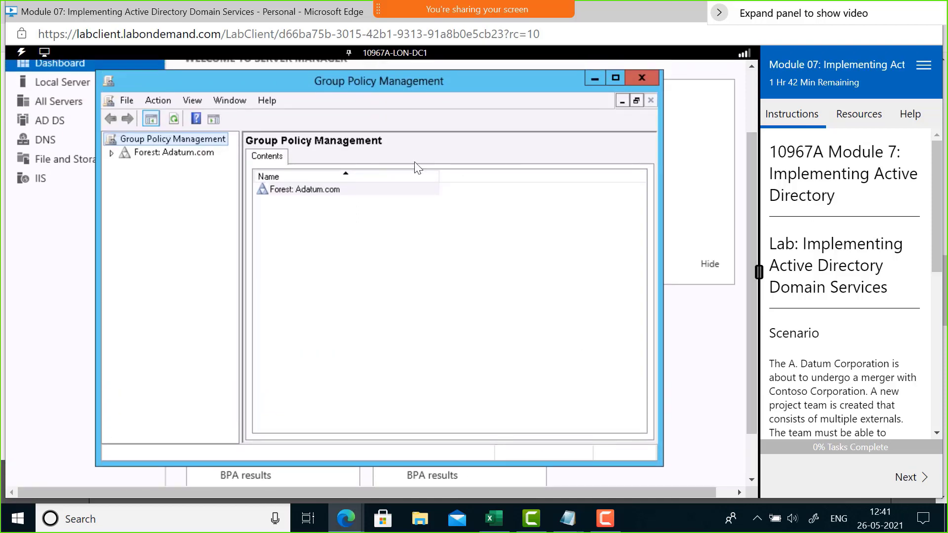
Step: Expand the Adatum.com forest down to the contents of the Adatum.com domain and widen the console tree to show full names
double_click(186, 157)
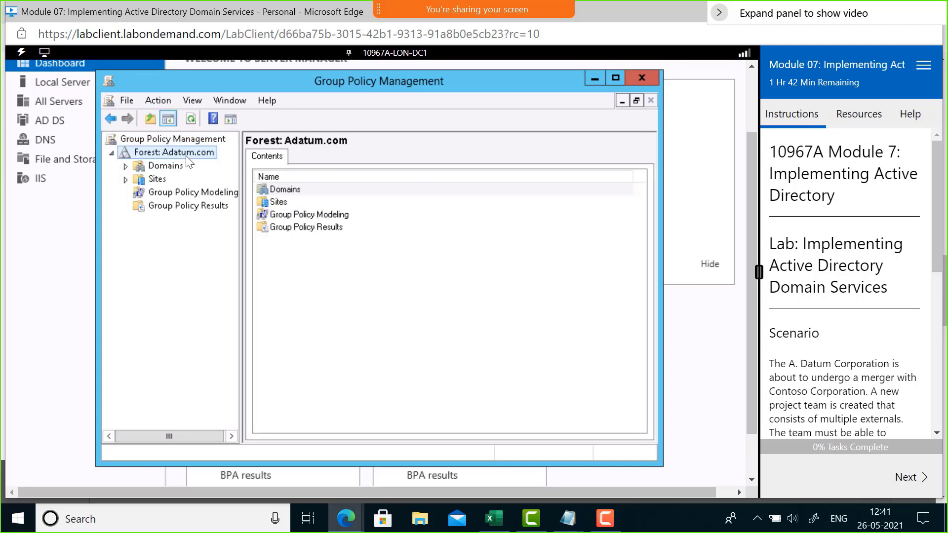
double_click(173, 168)
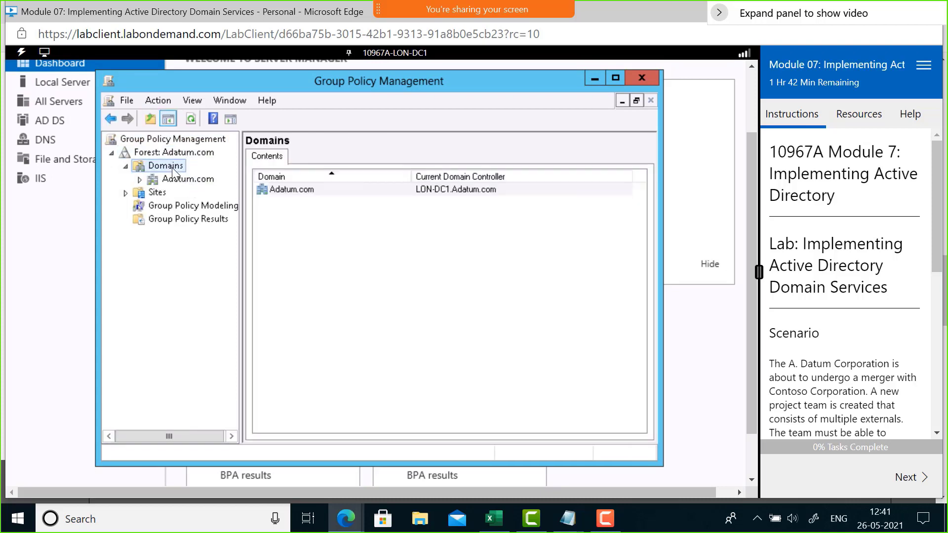
double_click(196, 182)
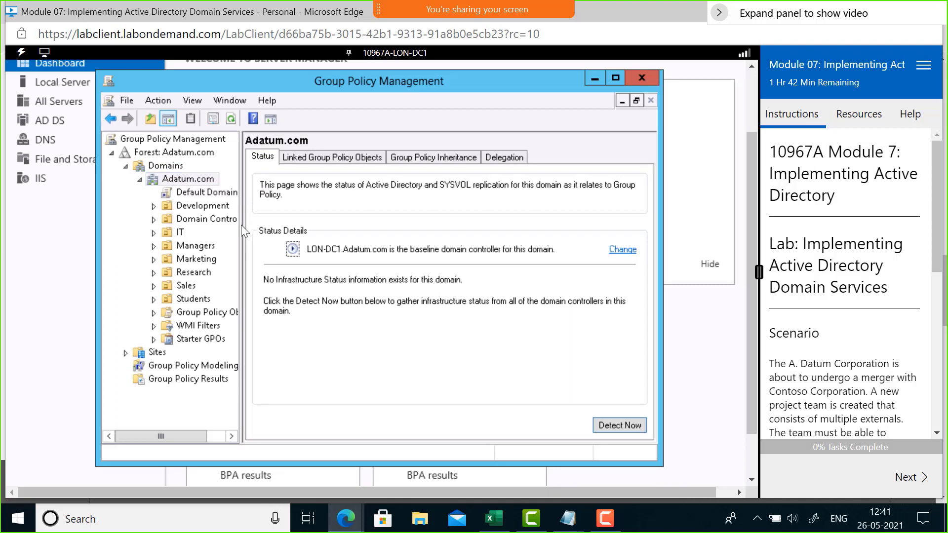
left_click_drag(241, 226, 302, 239)
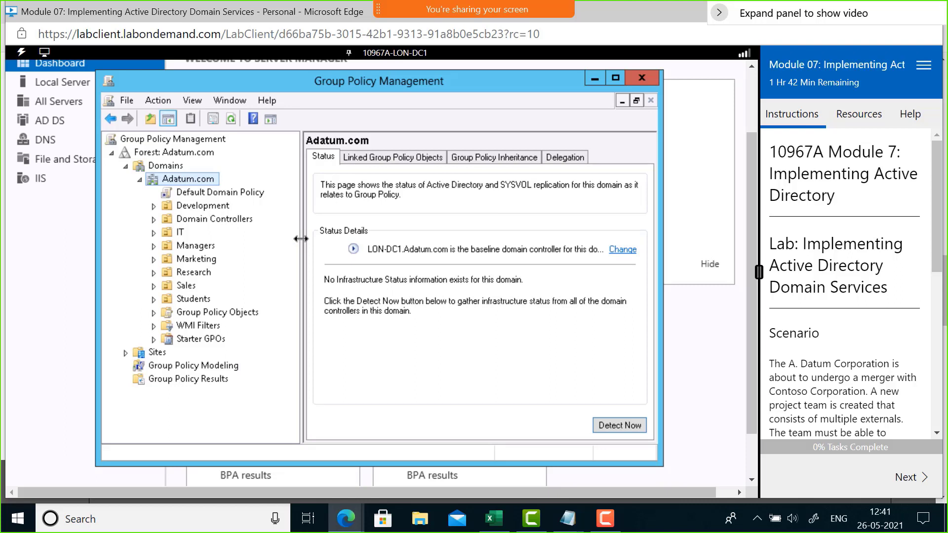
Step: Create a new GPO named blockCP linked to the Students organizational unit, without a source starter GPO
left_click(193, 300)
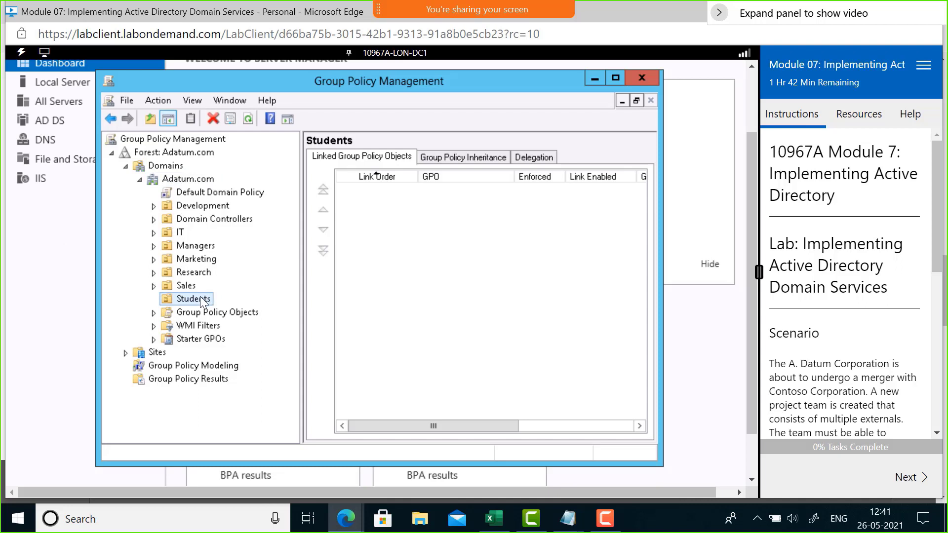
right_click(200, 298)
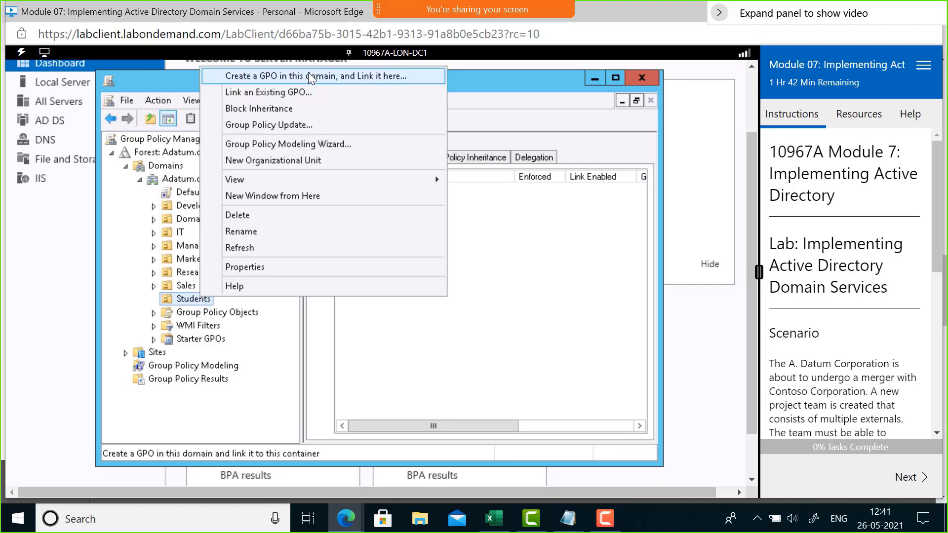
left_click(363, 76)
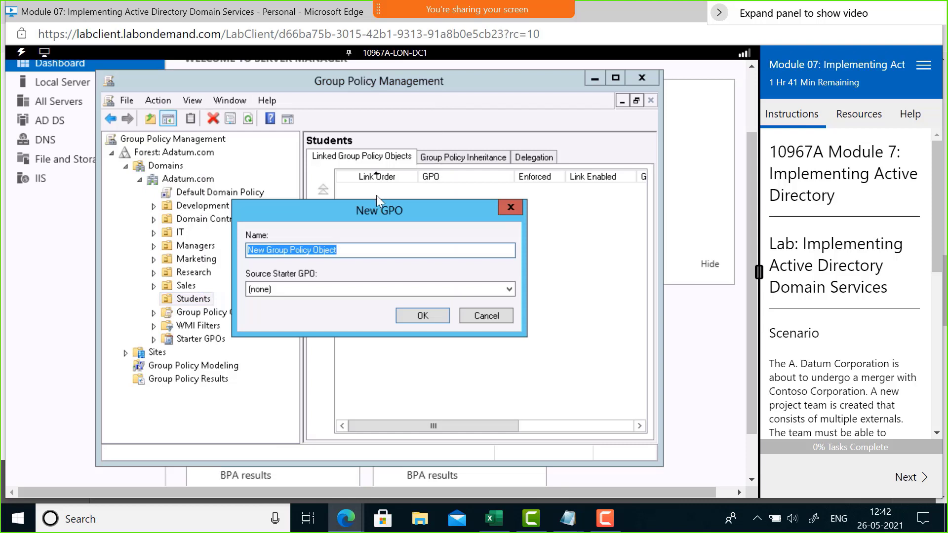
key("BackSpace")
type("blo")
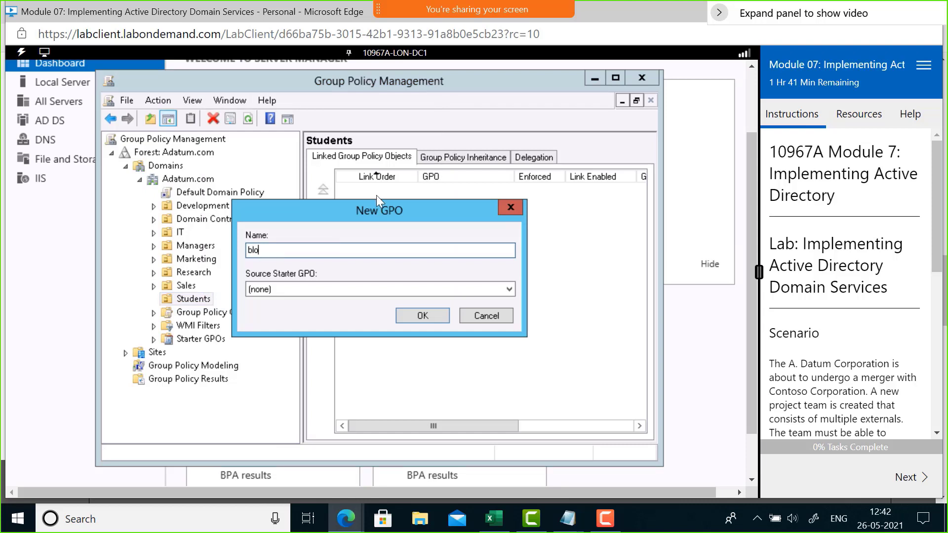
type("ckCP")
left_click(405, 315)
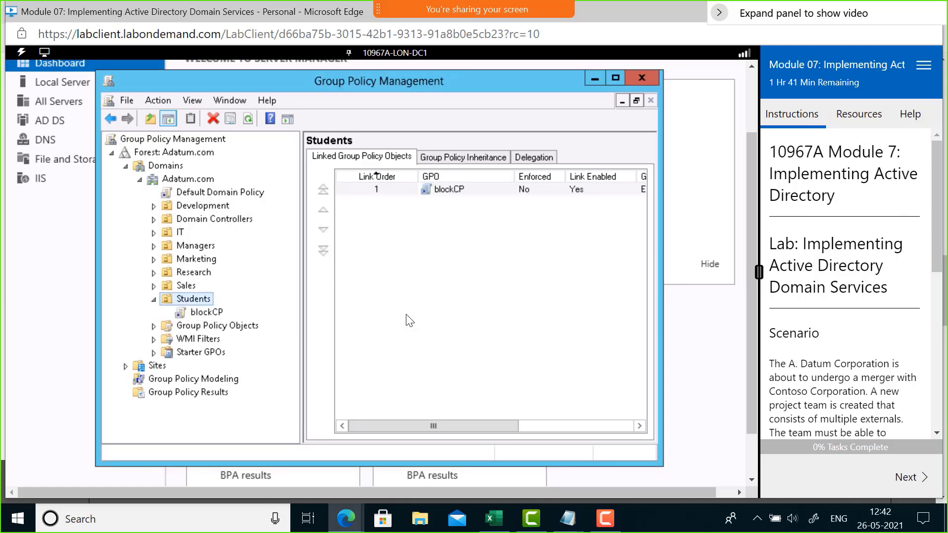
Step: Open the blockCP policy under Students for editing and move the Group Policy Management Editor window into full view
left_click(214, 314)
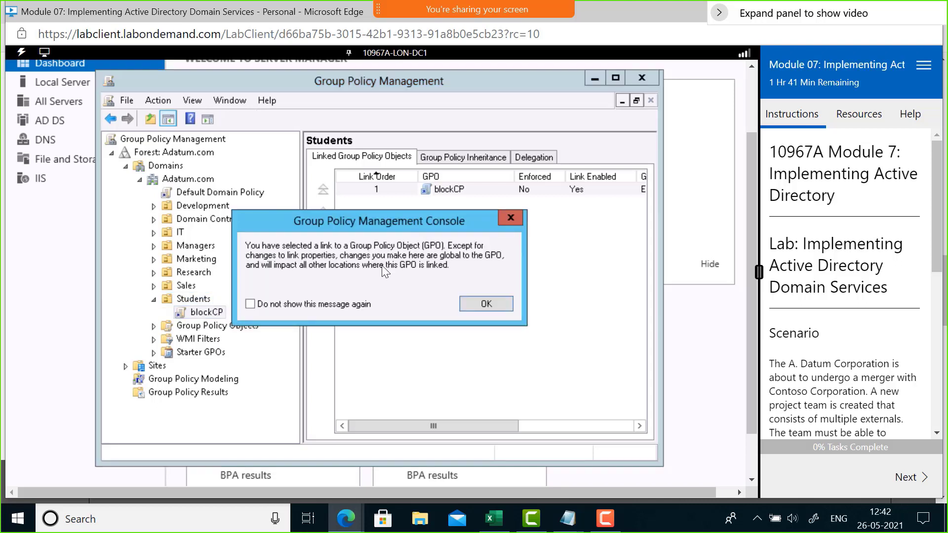
left_click(512, 219)
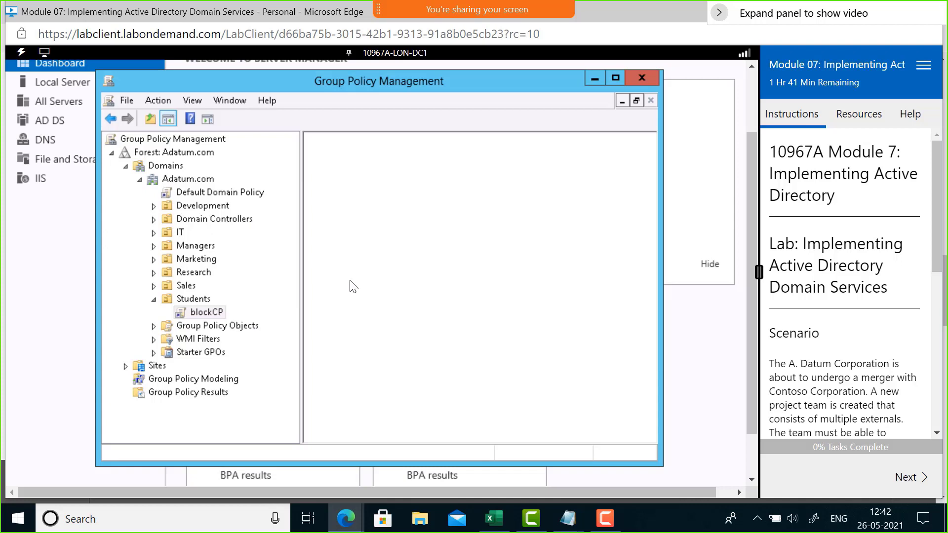
right_click(207, 313)
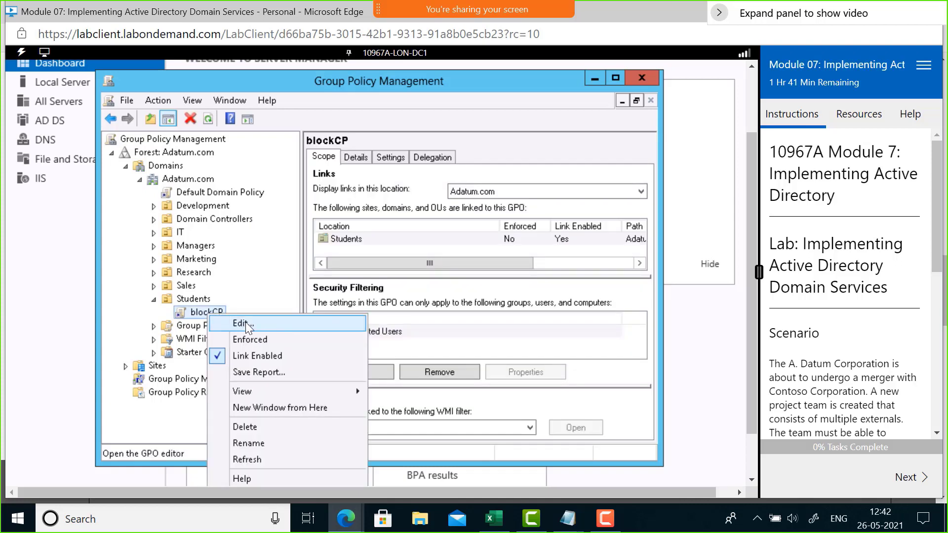
left_click(245, 322)
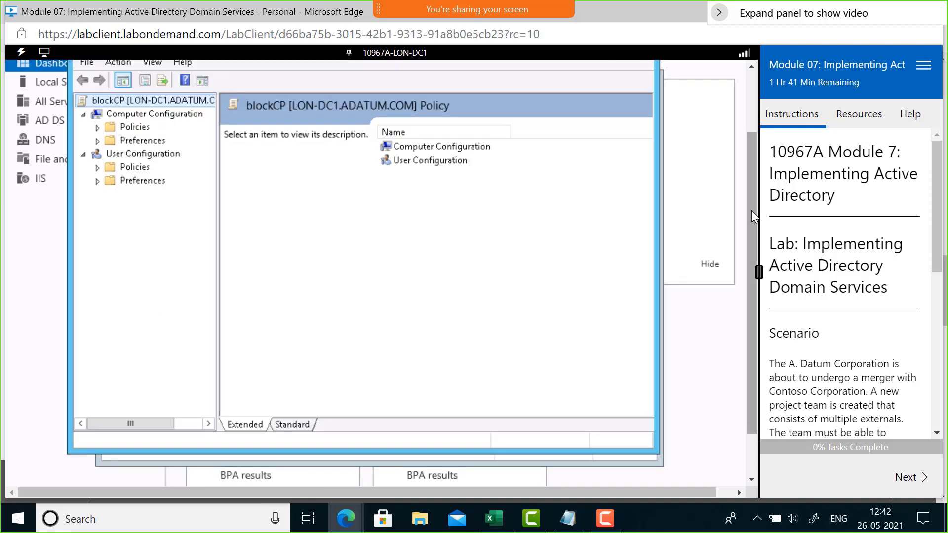
scroll(751, 211, "up", 1)
left_click_drag(387, 92, 431, 91)
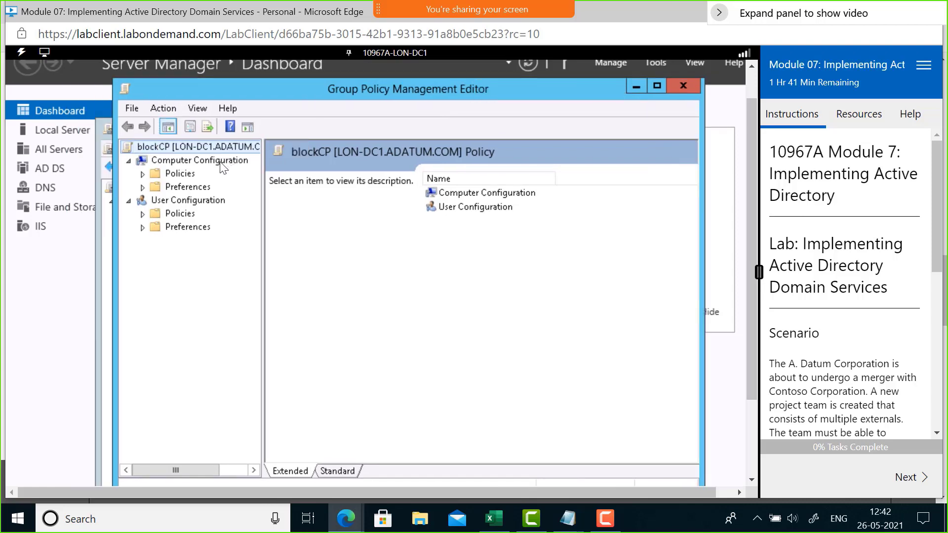
left_click_drag(279, 91, 305, 90)
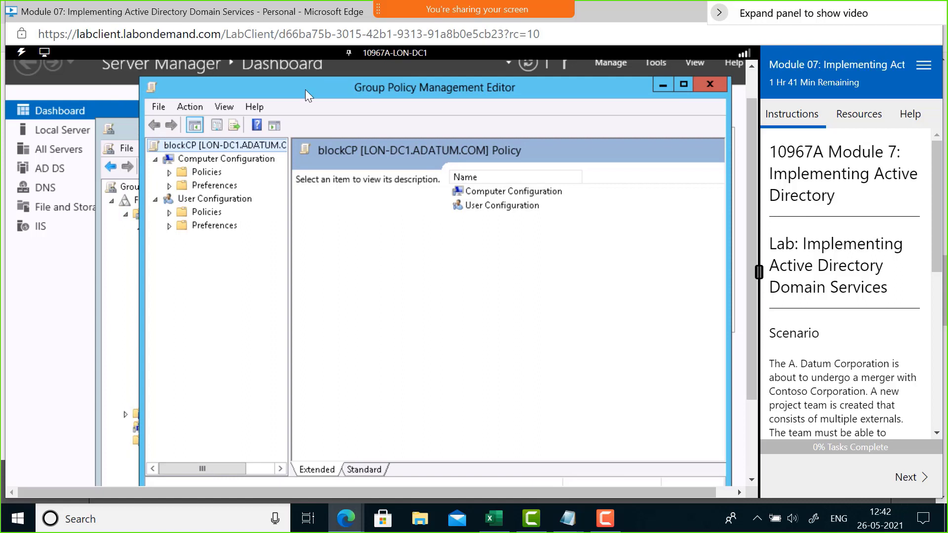
Step: Display the Control Panel settings under the User Configuration administrative template policies in the Standard view
left_click(265, 160)
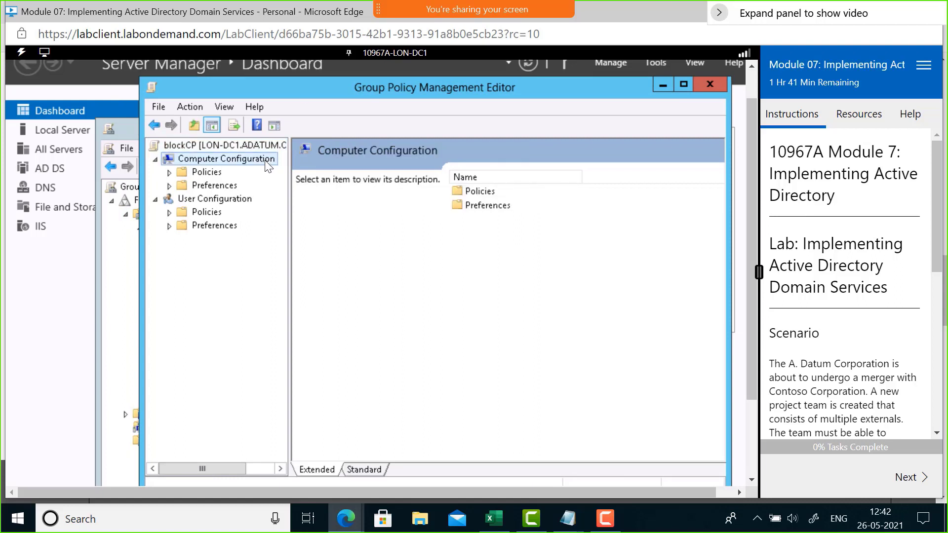
left_click(231, 199)
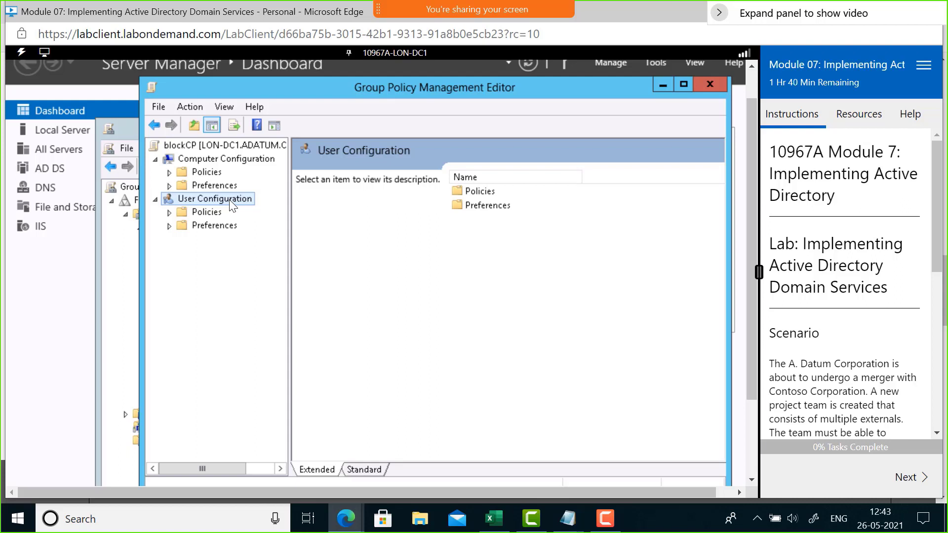
double_click(207, 212)
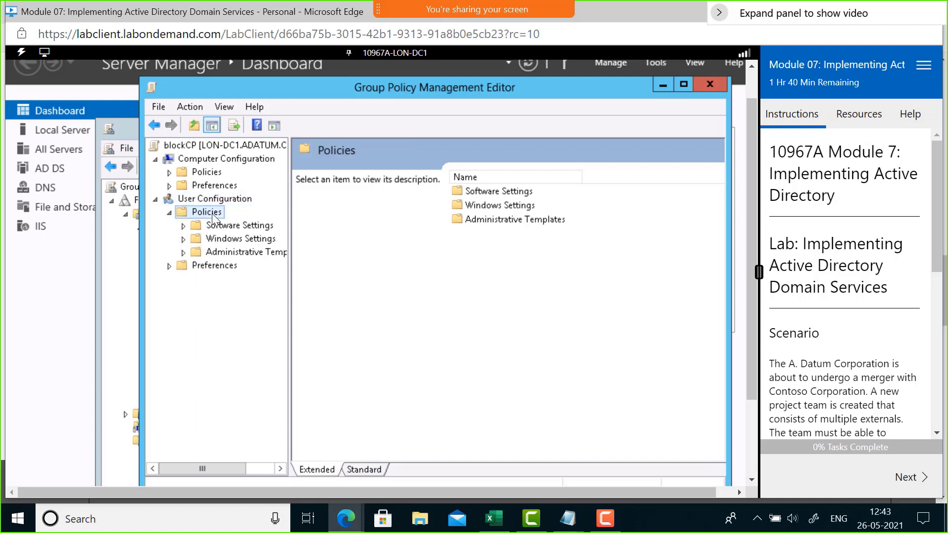
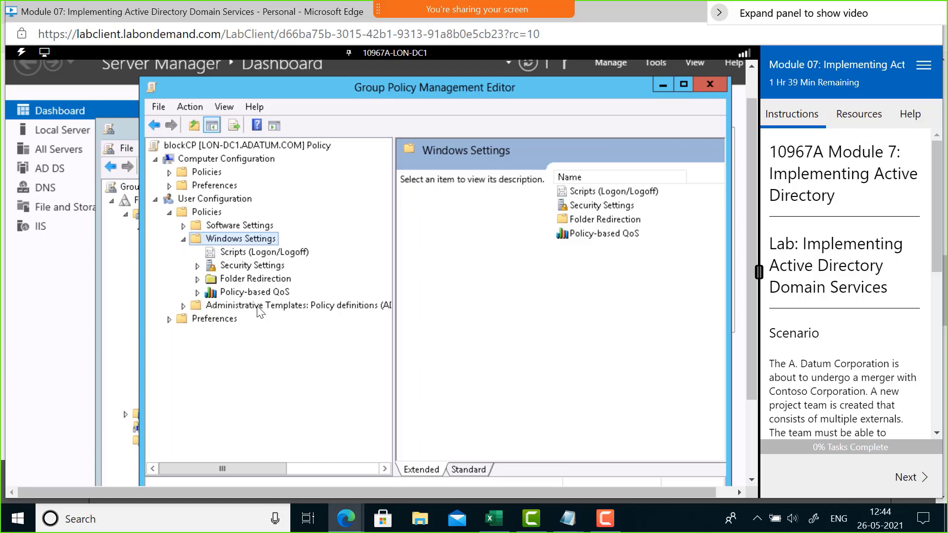
double_click(257, 306)
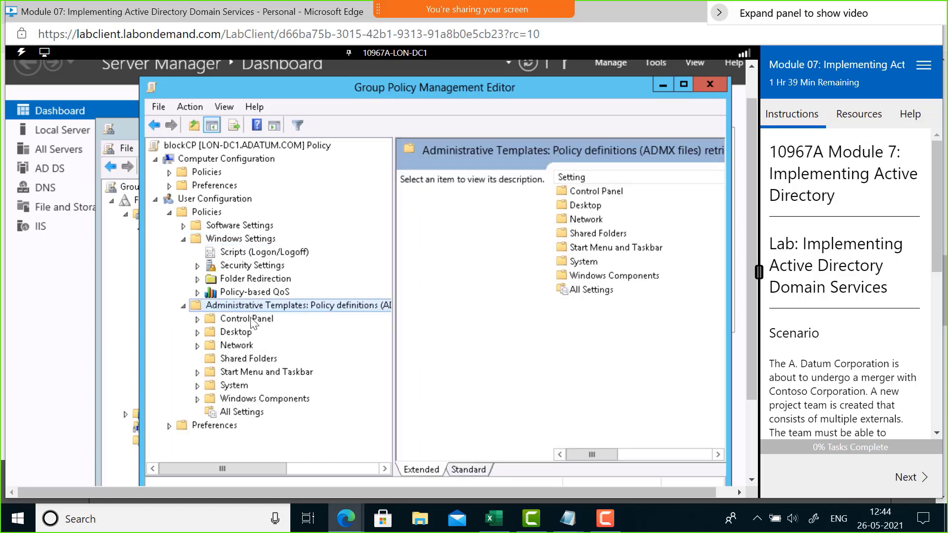
left_click(250, 323)
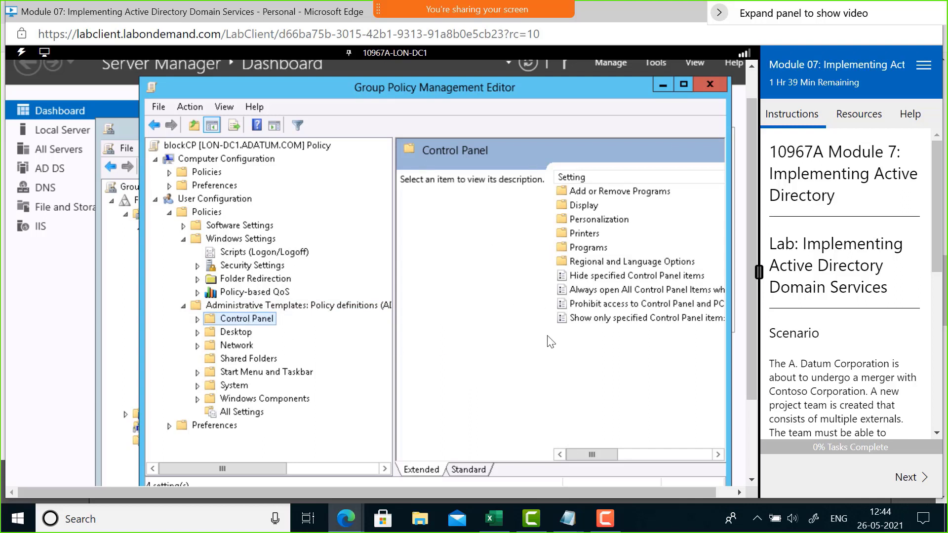
left_click(468, 470)
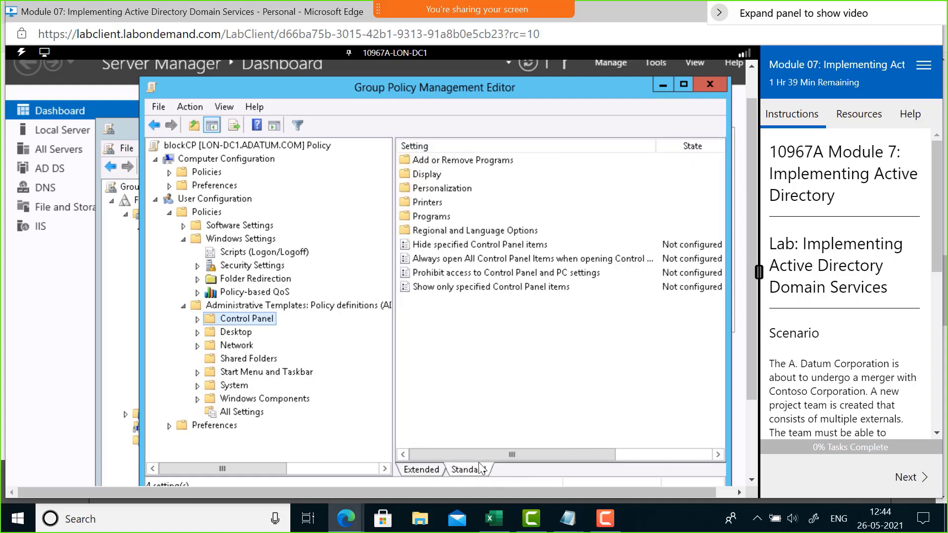
Step: Set the "Prohibit access to Control Panel and PC settings" policy to Enabled and apply it
left_click(476, 273)
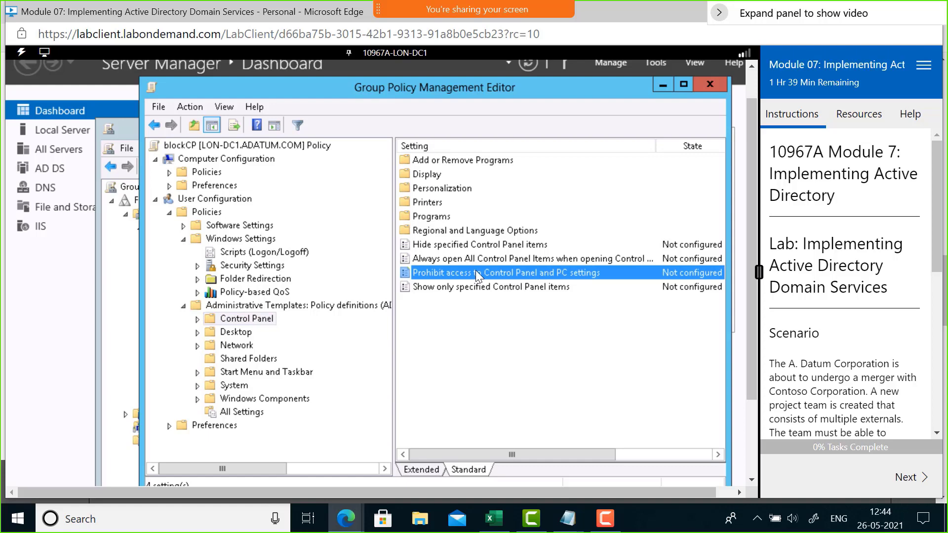
double_click(475, 273)
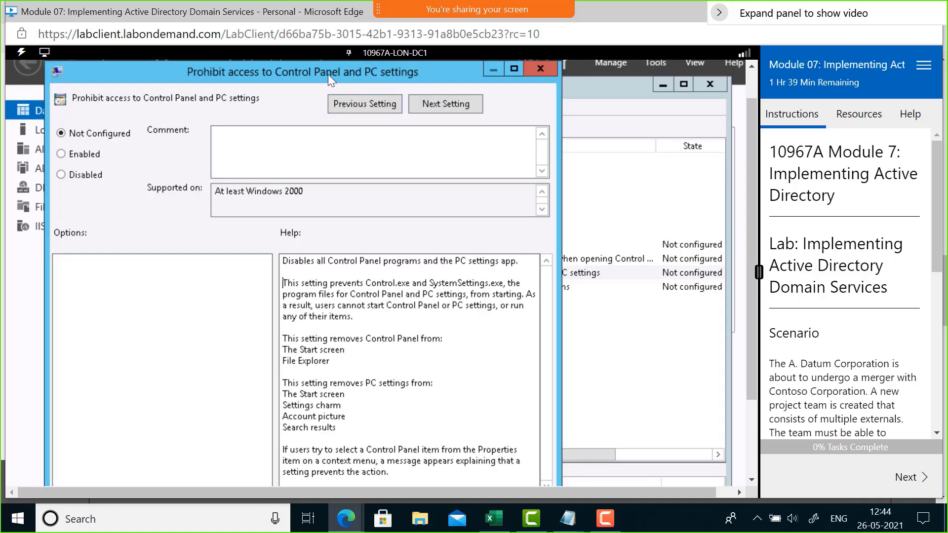
left_click_drag(386, 64, 447, 54)
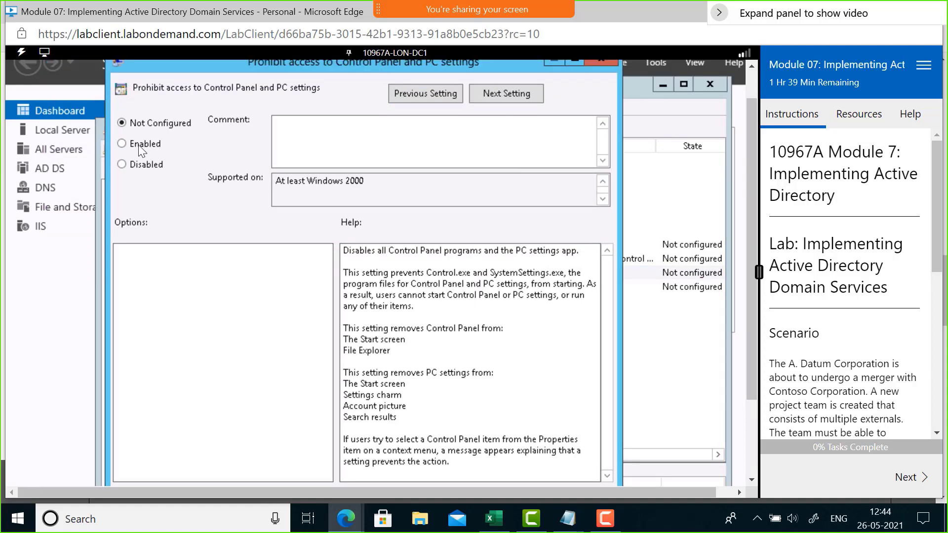
left_click(124, 143)
left_click_drag(754, 197, 753, 229)
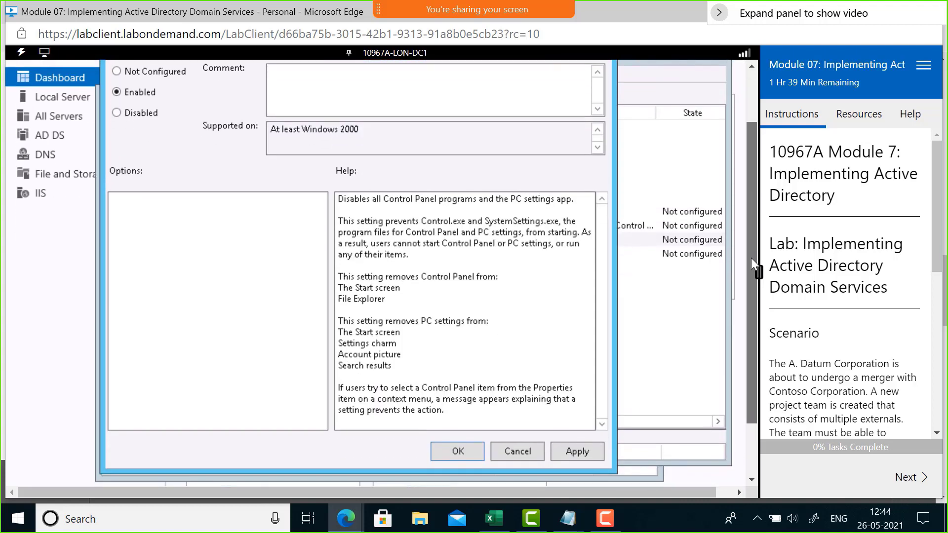
left_click(575, 446)
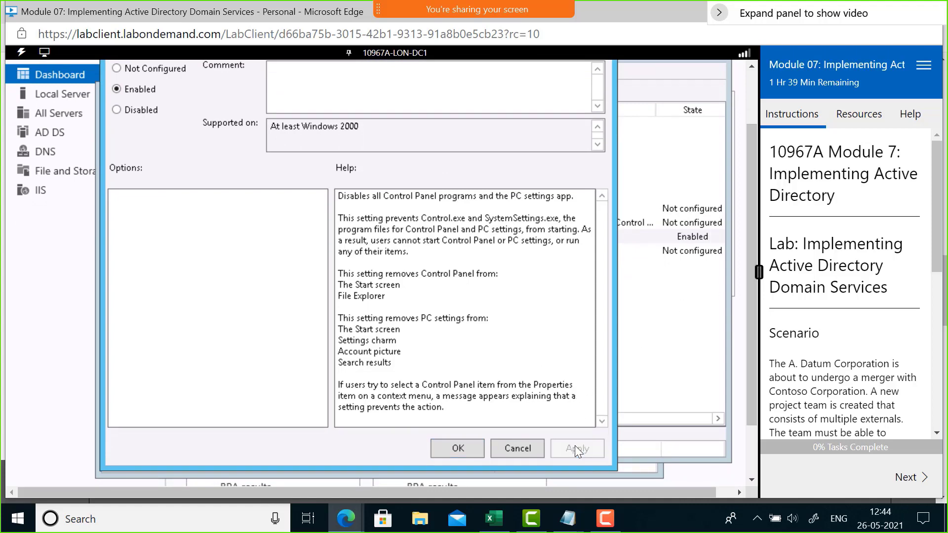
Step: Confirm the "Prohibit access to Control Panel and PC settings" policy and close the Group Policy Management Editor
left_click(439, 445)
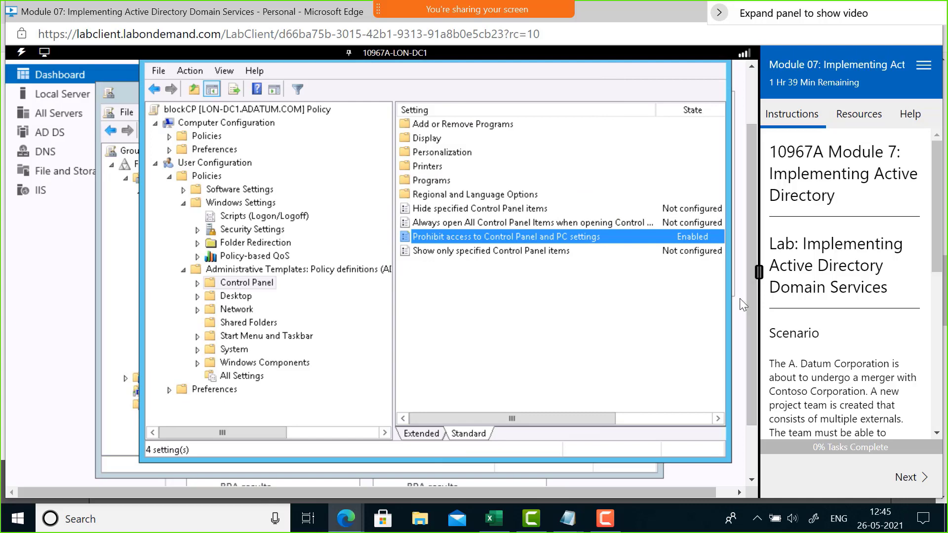
left_click_drag(751, 286, 755, 226)
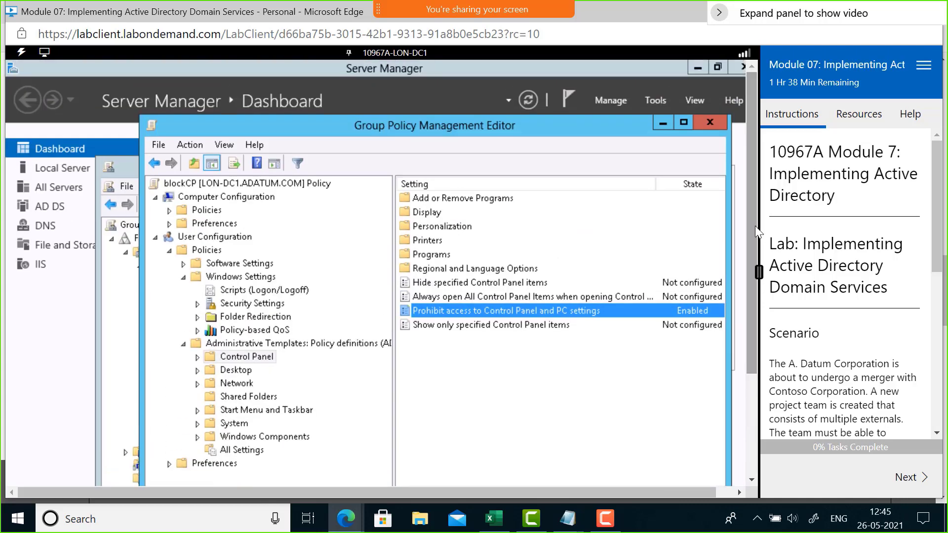
left_click(711, 124)
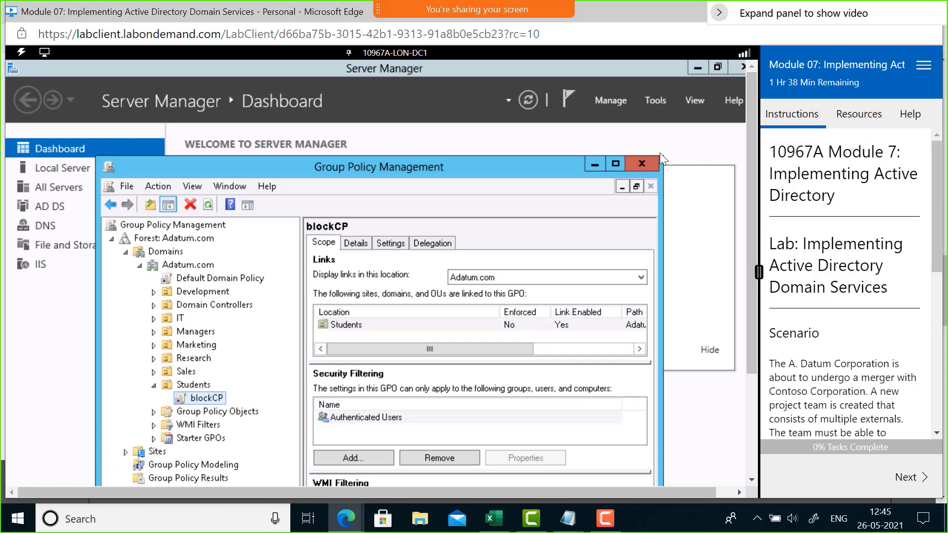
Step: Switch to the 10967A-LON-CL1 virtual machine and bring up its Windows sign-in prompt
left_click(415, 53)
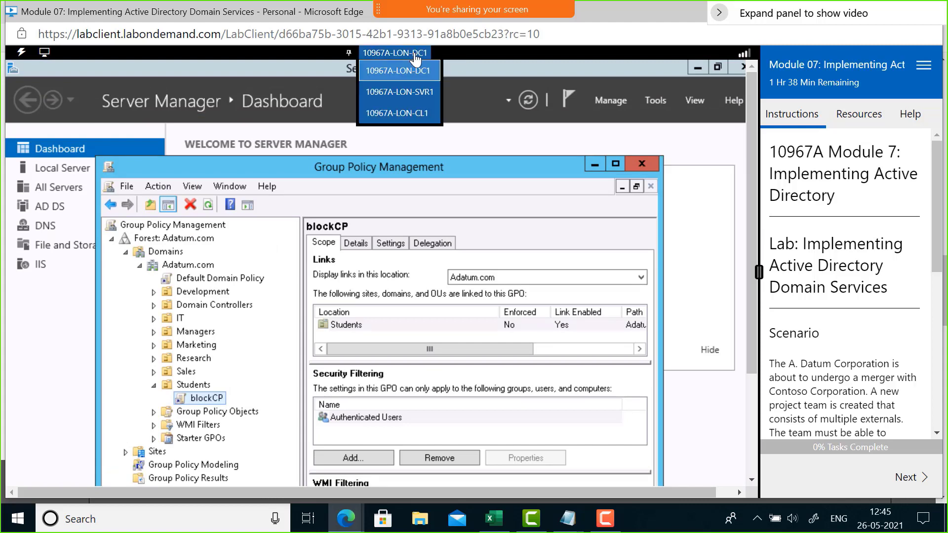
left_click(406, 112)
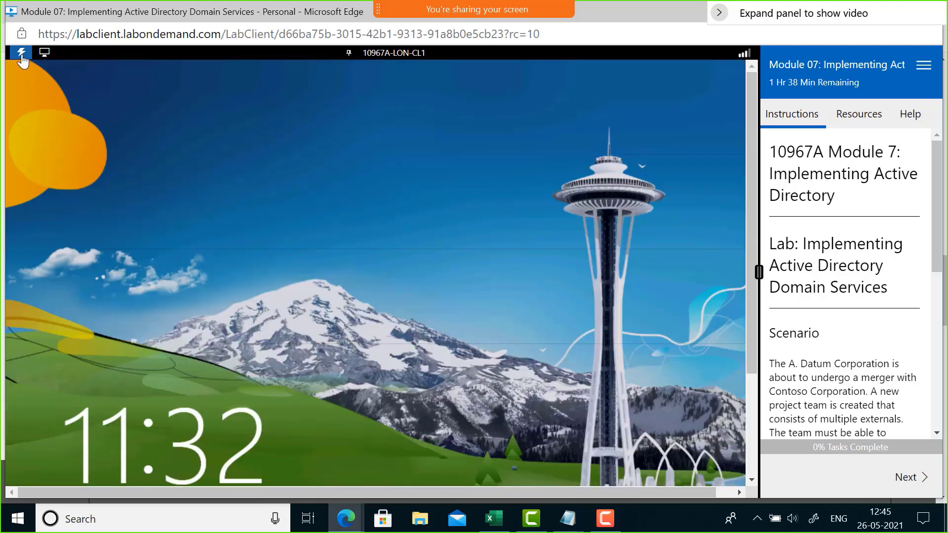
left_click(23, 59)
left_click(29, 70)
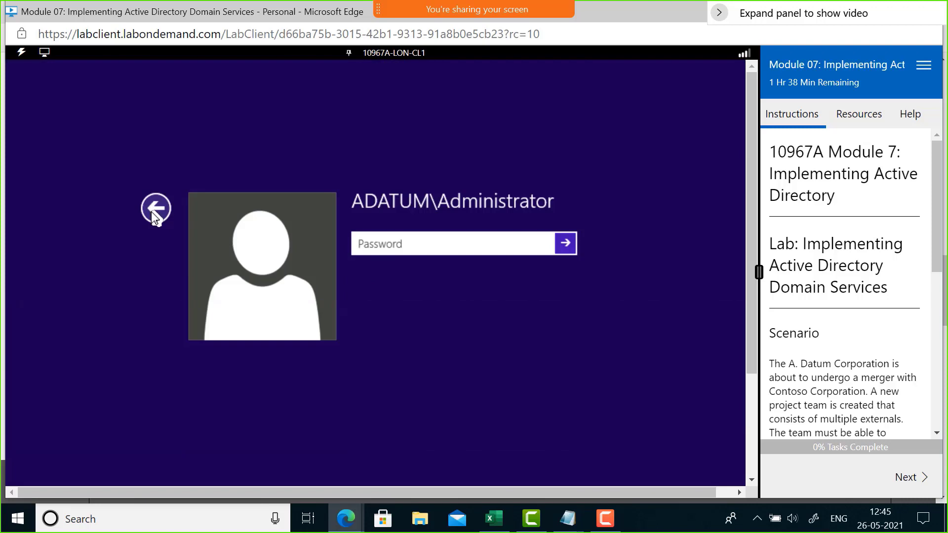
Step: Sign in to LON-CL1 as another user, entering the adatum domain user name and the account password
left_click(156, 210)
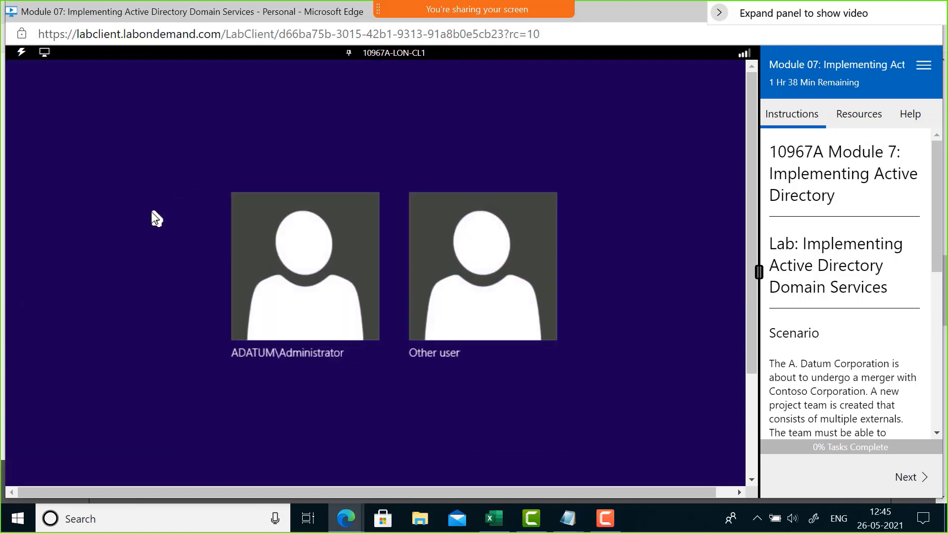
left_click(472, 250)
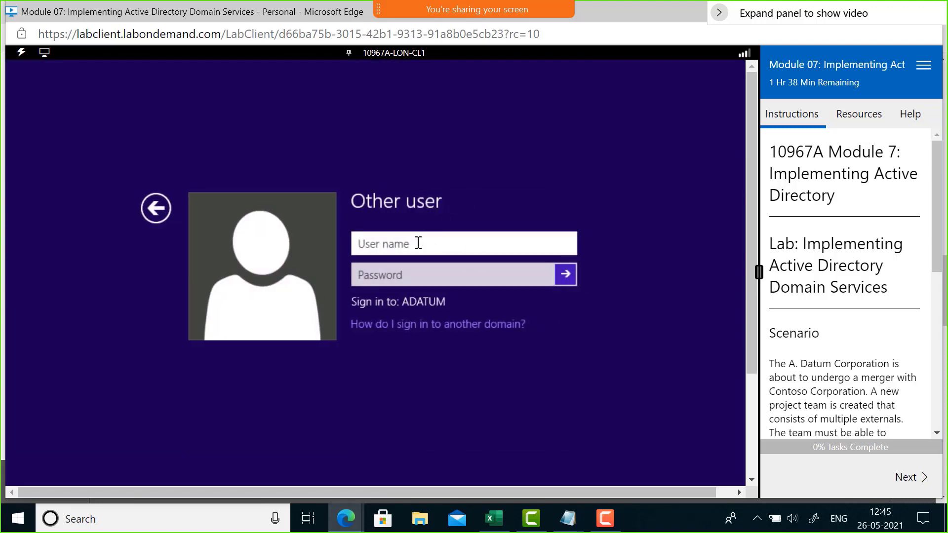
type("adatum\\adam")
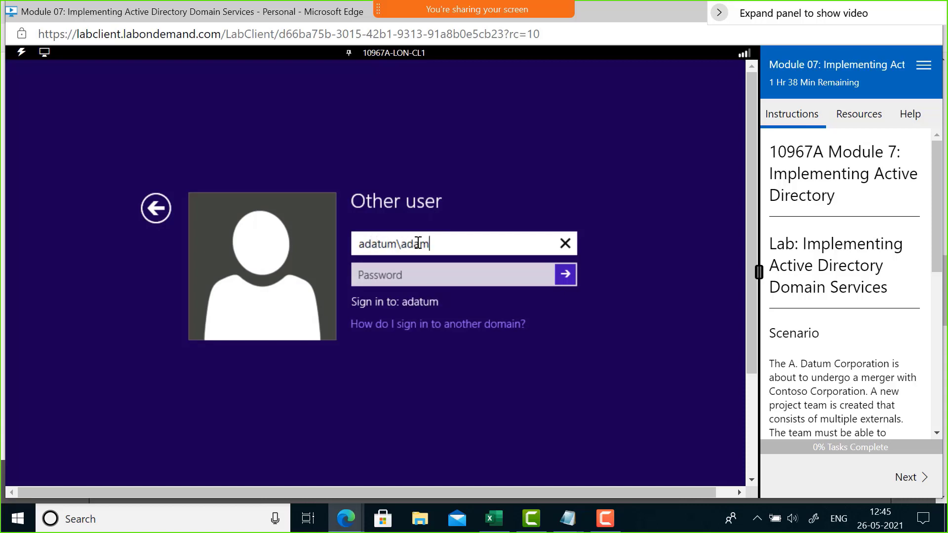
left_click(411, 282)
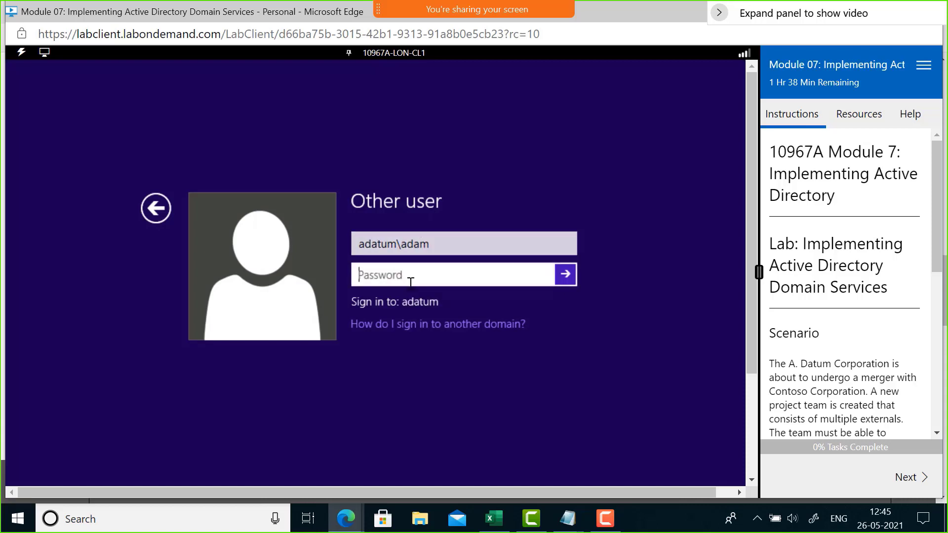
left_click(568, 278)
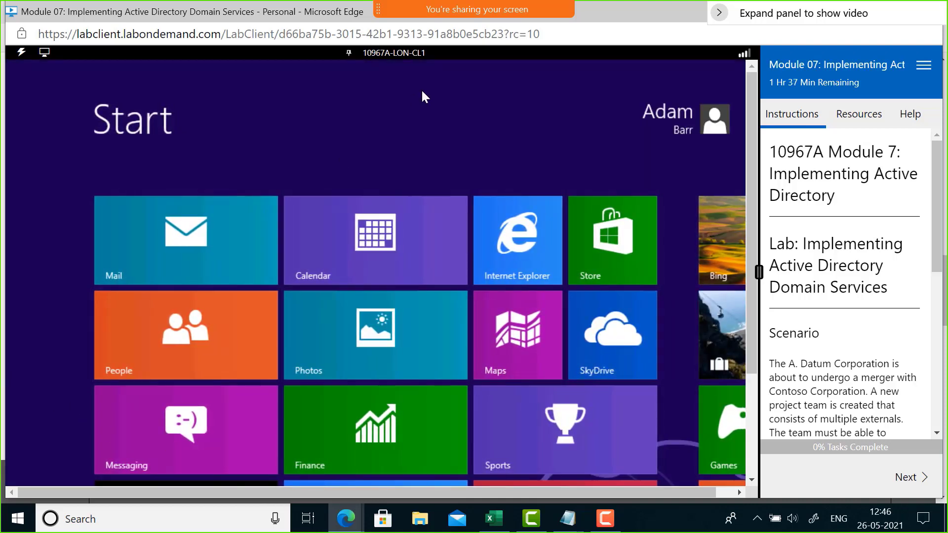
Step: Search the apps for "contr" and try to open Control Panel as the signed-in domain user
type("contr")
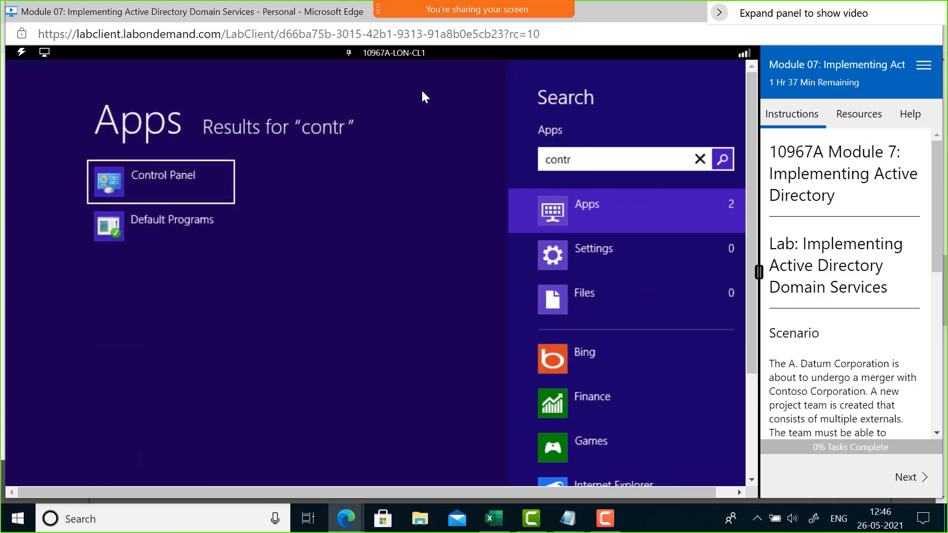
left_click(146, 182)
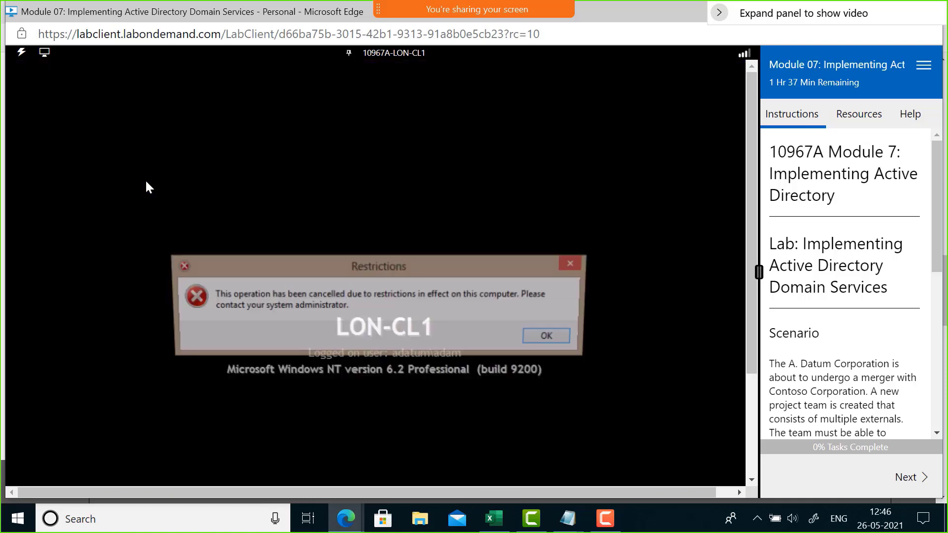